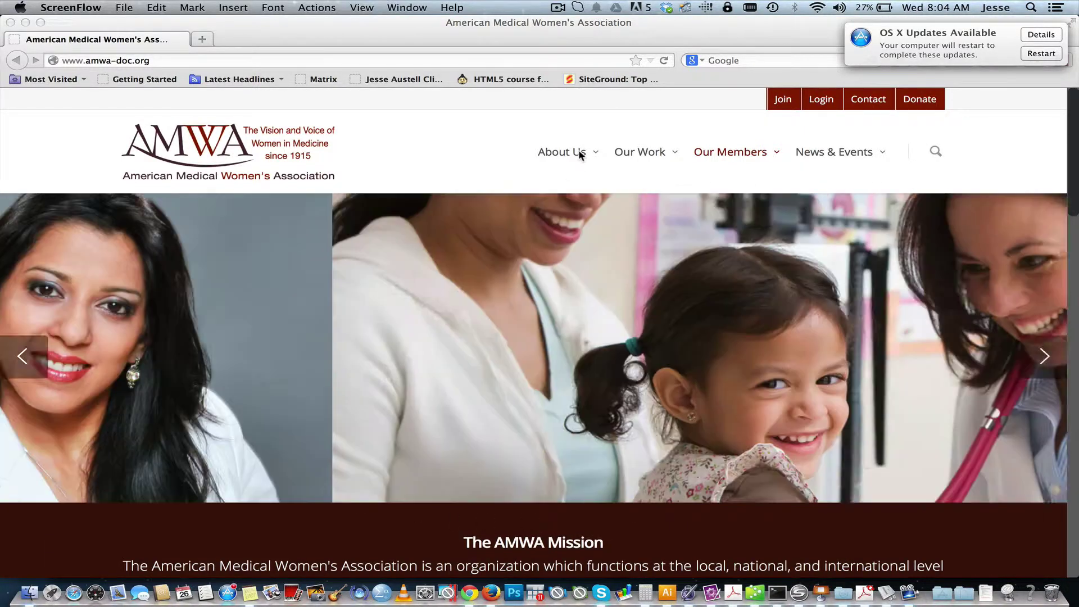
# Review the About Us, Our Work, Our Members and News & Events submenus, and open and close the site search
pyautogui.click(581, 155)
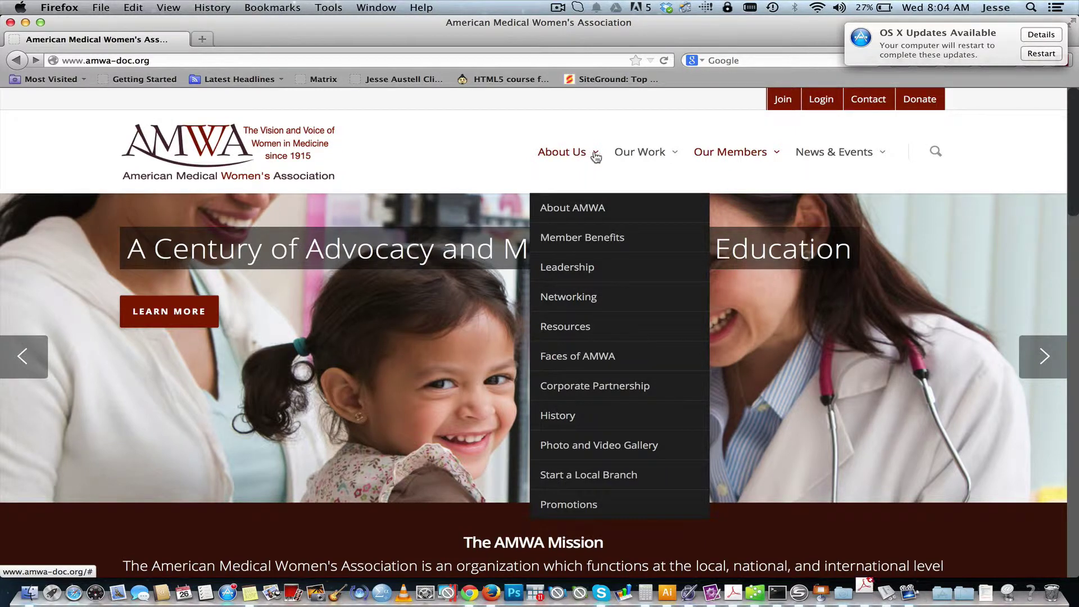
pyautogui.moveTo(660, 155)
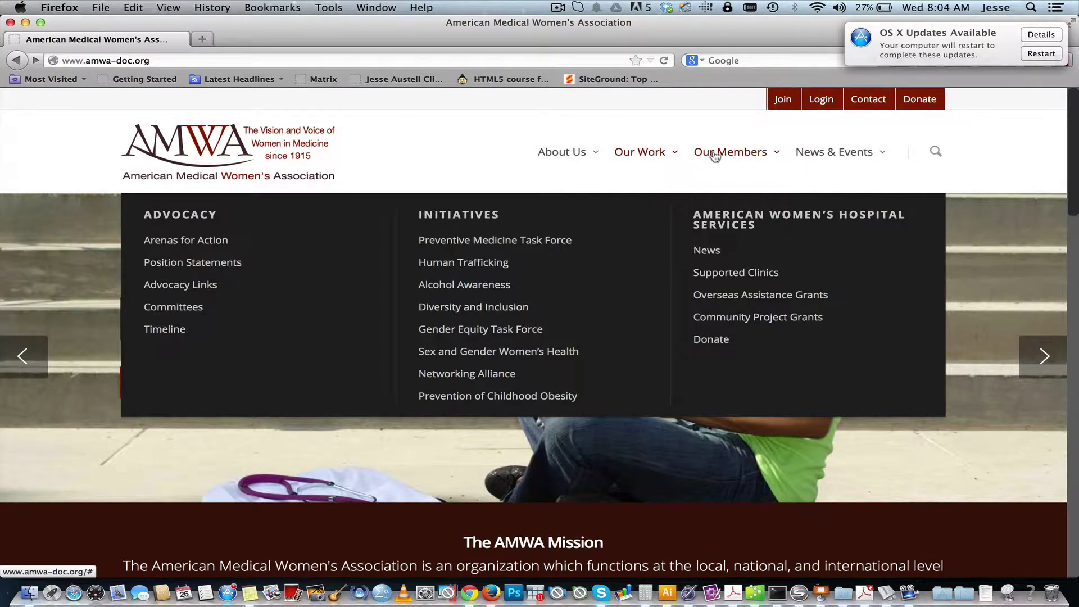
pyautogui.moveTo(719, 158)
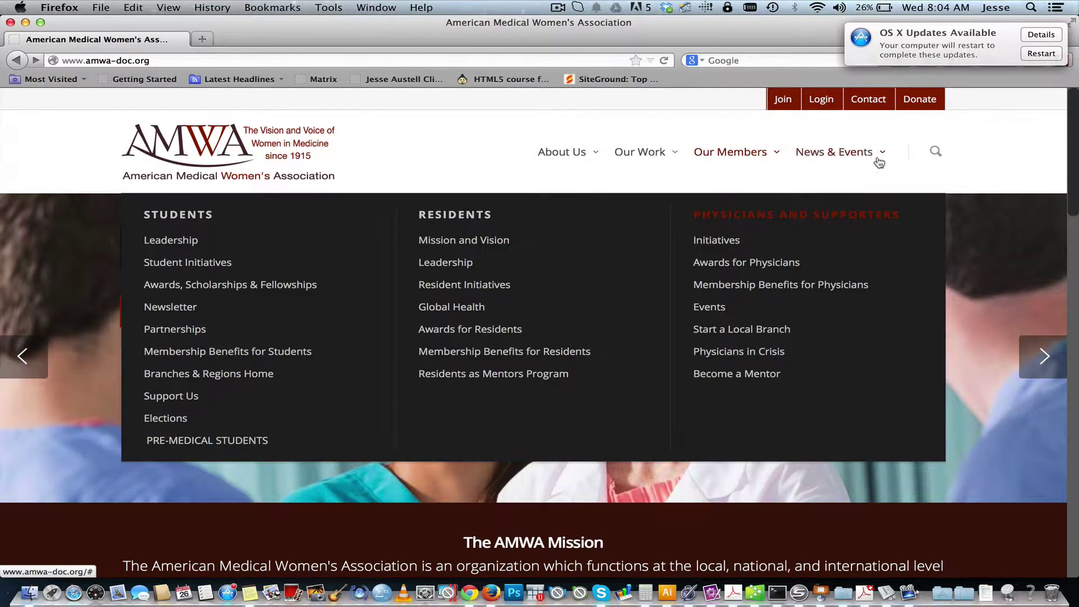
pyautogui.moveTo(870, 149)
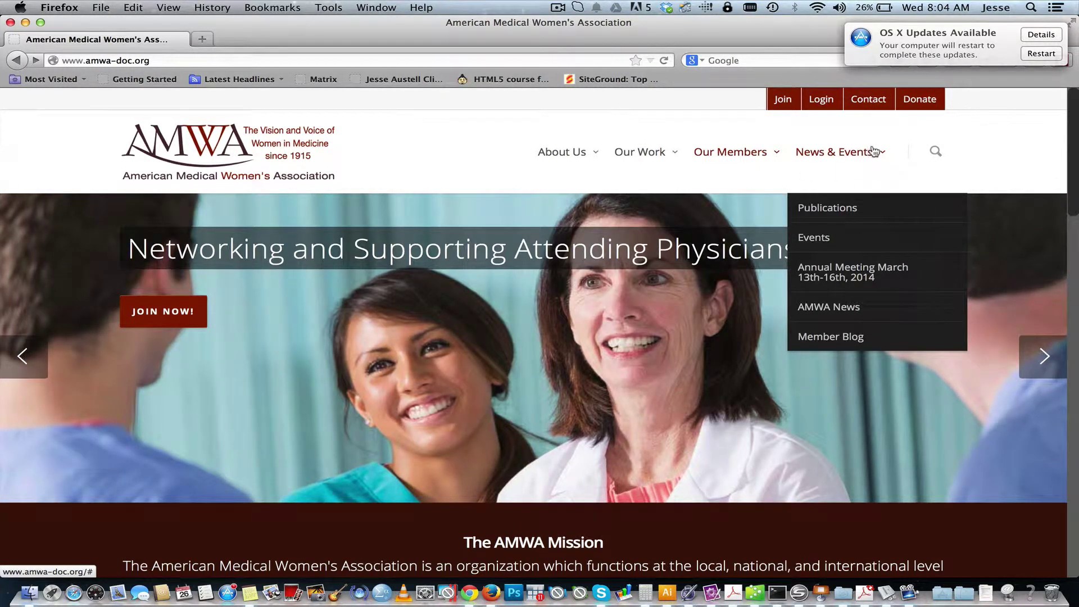
pyautogui.click(936, 151)
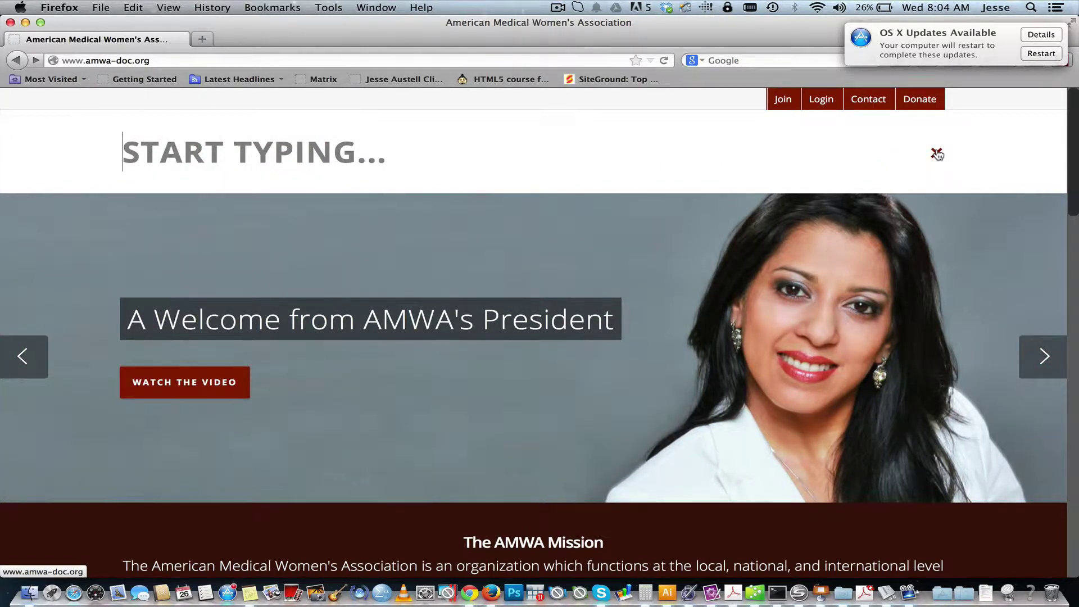
pyautogui.click(937, 154)
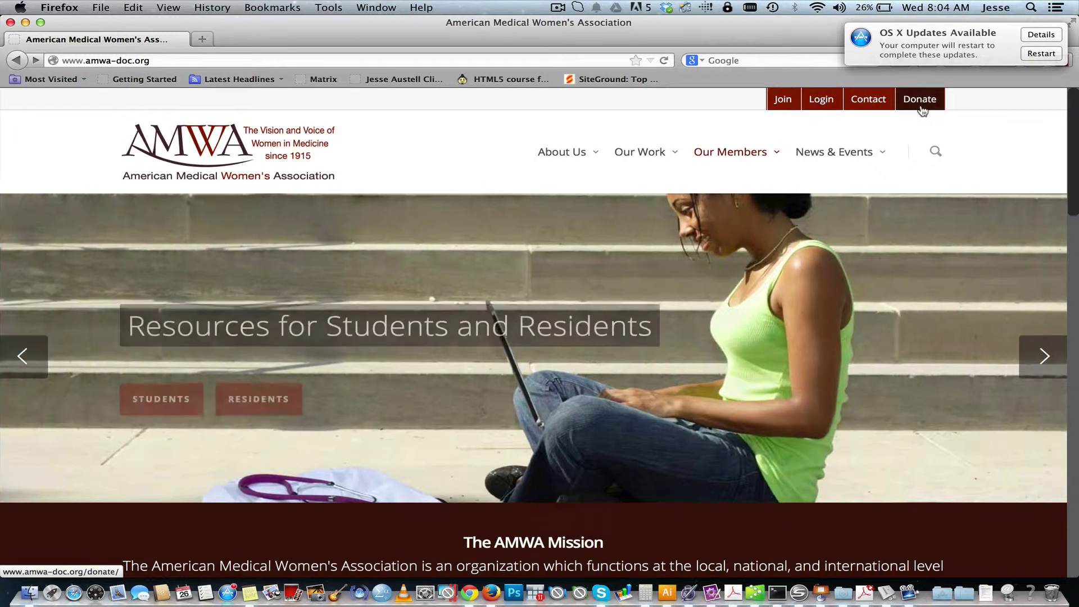
# Examine the home page's banner, AMWA mission statement, Member Benefits, membership links and Recent AMWA News sections
pyautogui.scroll(-2, 798, 291)
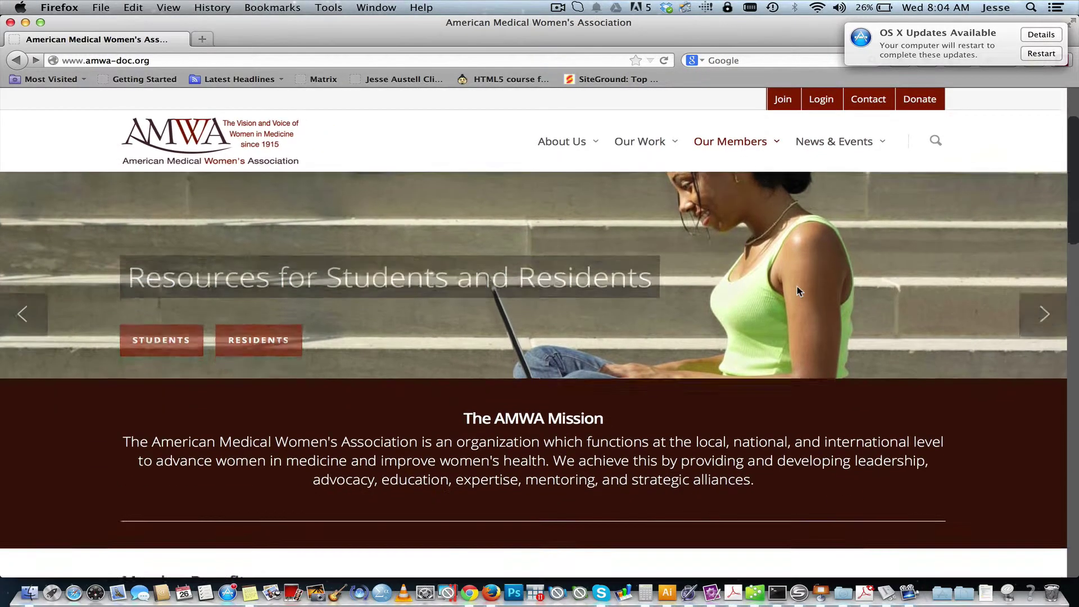
pyautogui.scroll(2, 798, 291)
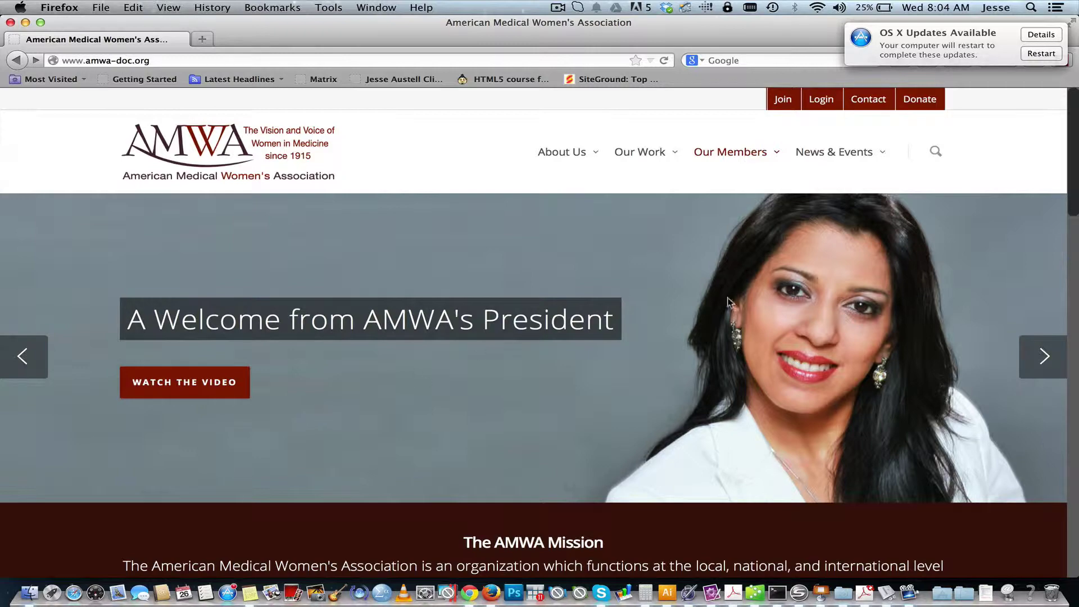
pyautogui.scroll(-10, 727, 297)
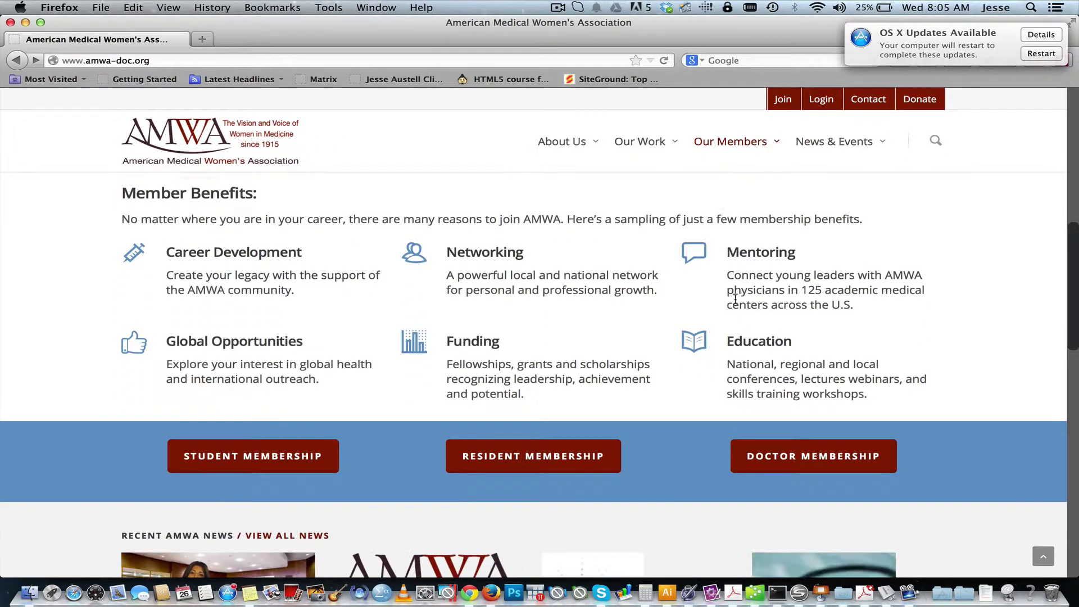
pyautogui.scroll(-5, 735, 299)
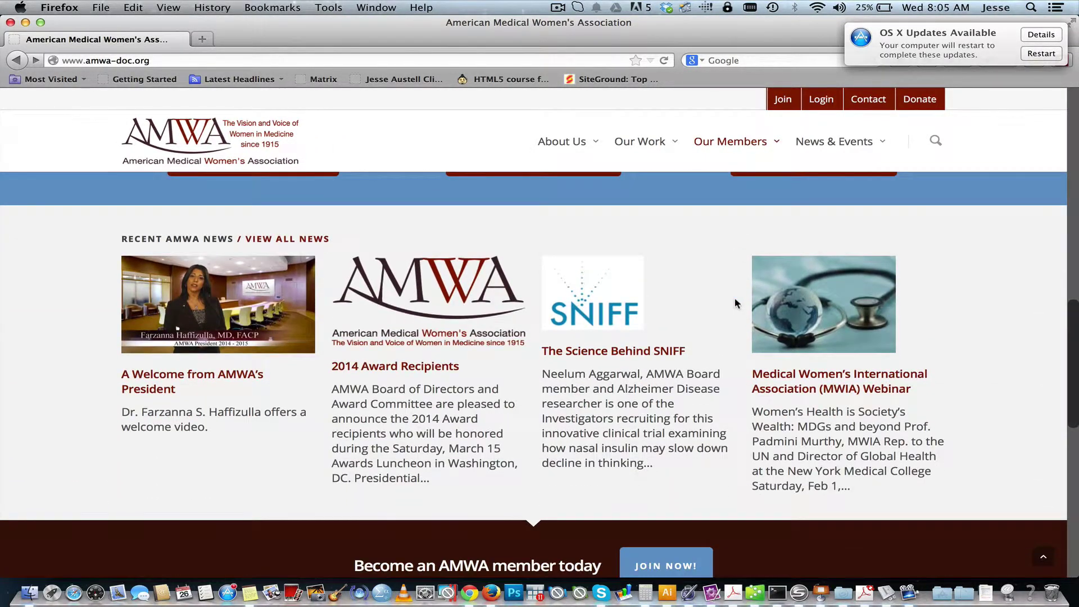
pyautogui.scroll(-1, 735, 304)
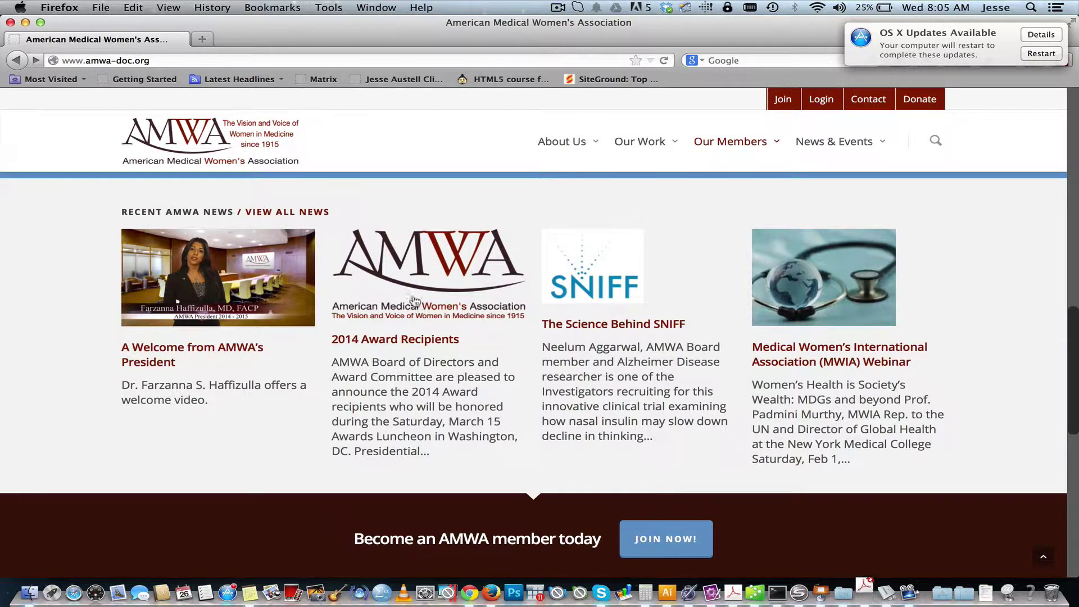
# Examine the home page's footer with contact details, AMWA divisions, blog posts and partners, and compare it with the news section above
pyautogui.scroll(-9, 321, 257)
pyautogui.scroll(3, 319, 259)
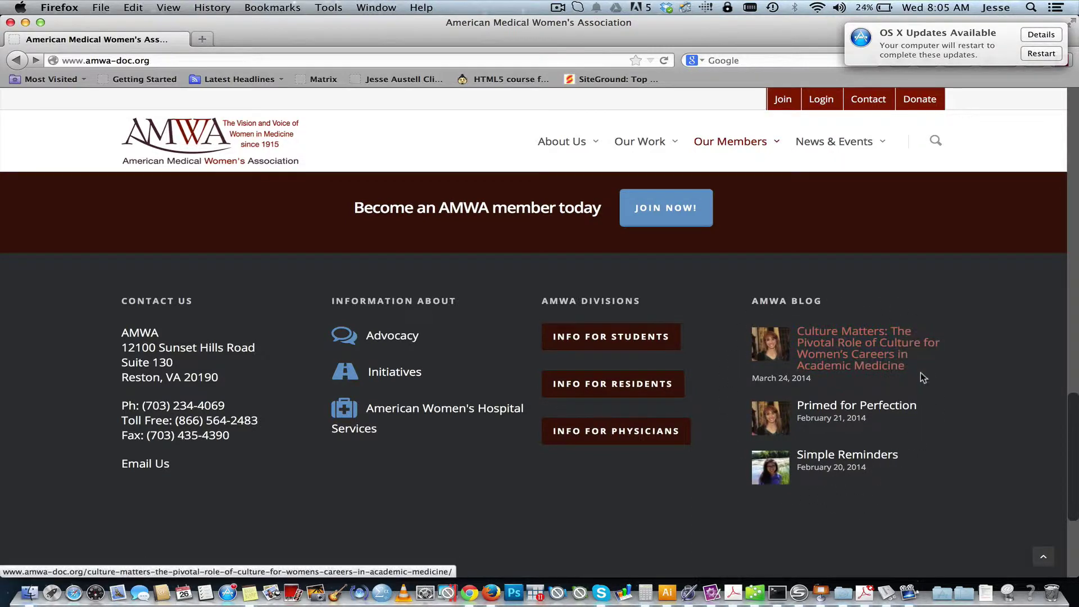
pyautogui.scroll(-5, 1011, 338)
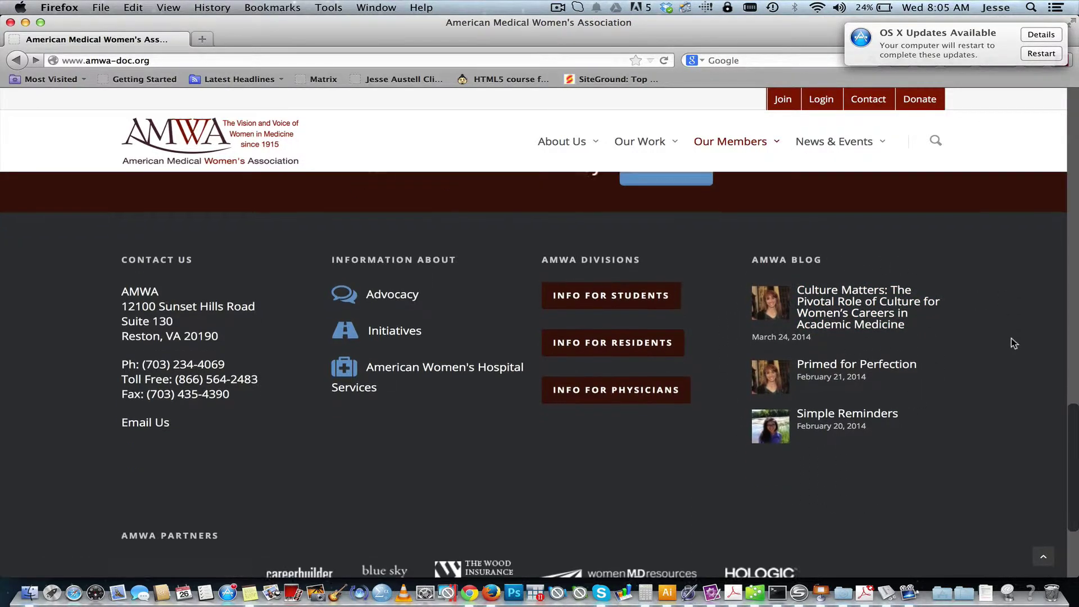
pyautogui.scroll(3, 1010, 347)
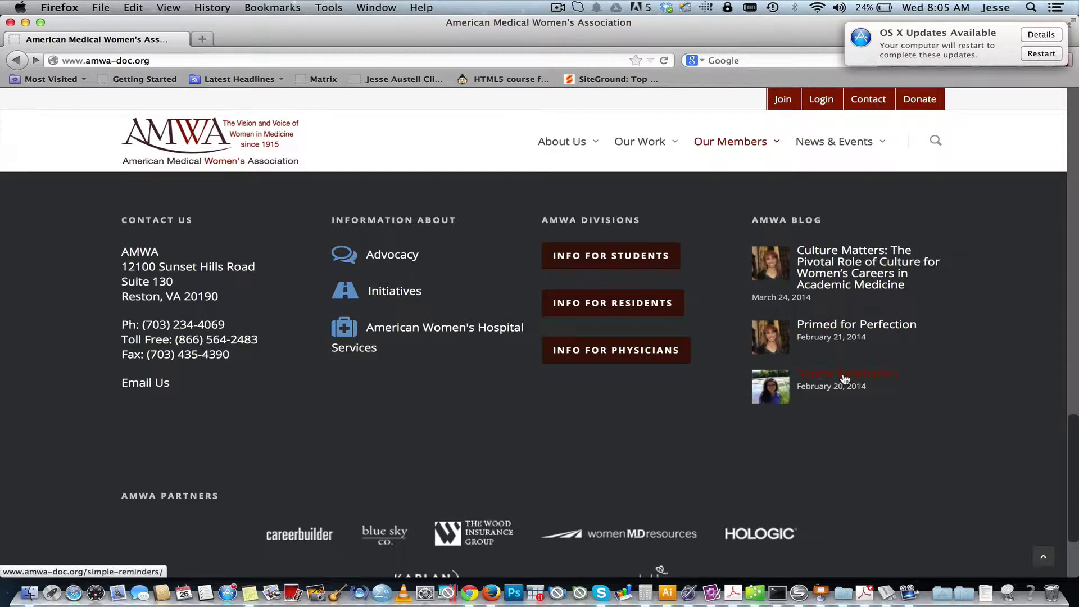
pyautogui.scroll(8, 845, 376)
pyautogui.scroll(3, 843, 374)
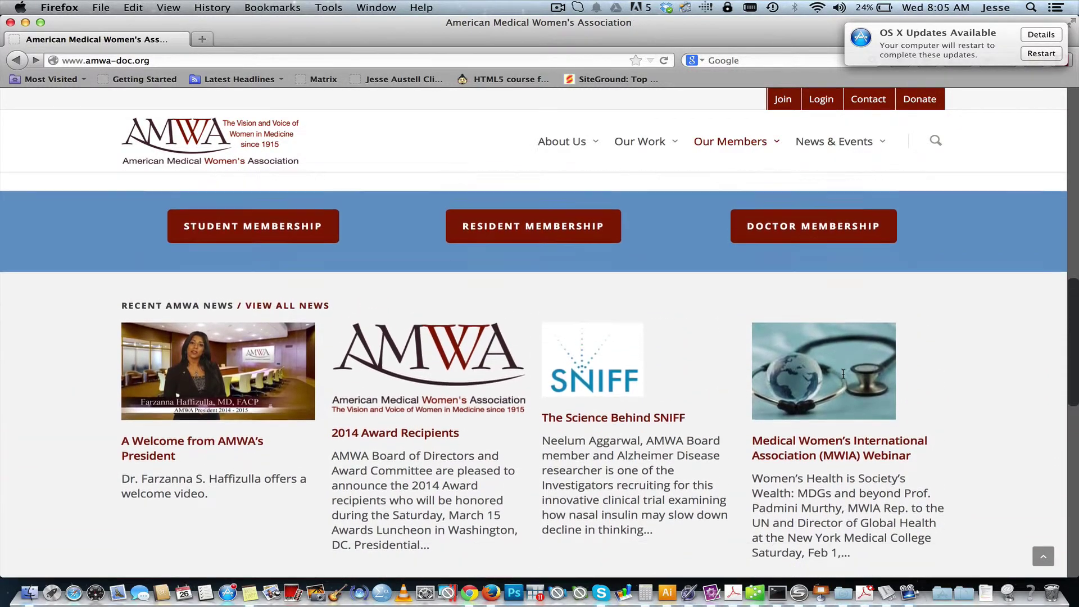
pyautogui.scroll(-10, 843, 374)
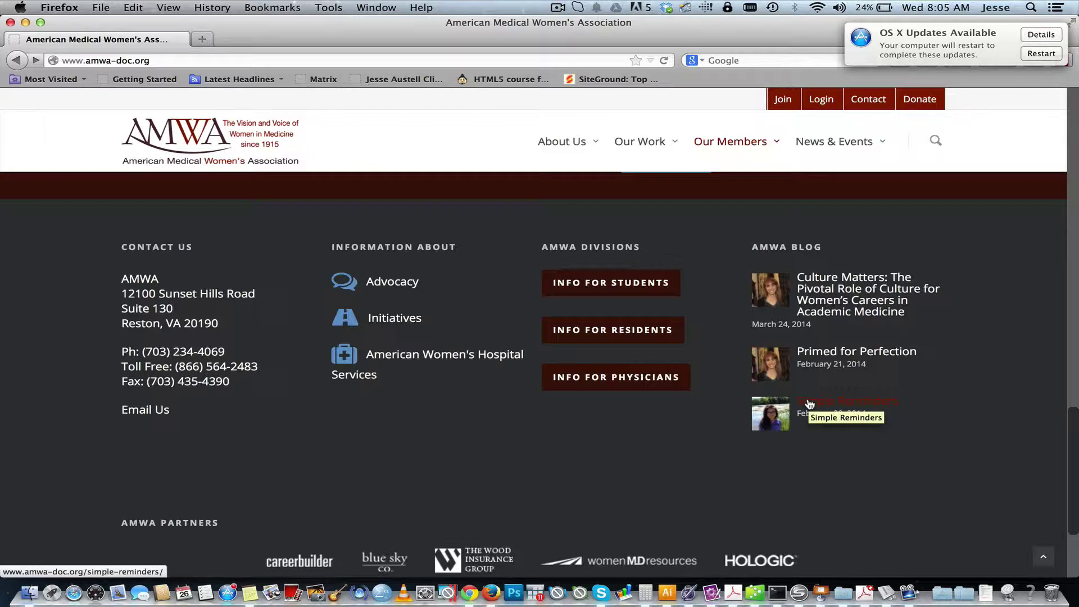
pyautogui.scroll(8, 813, 393)
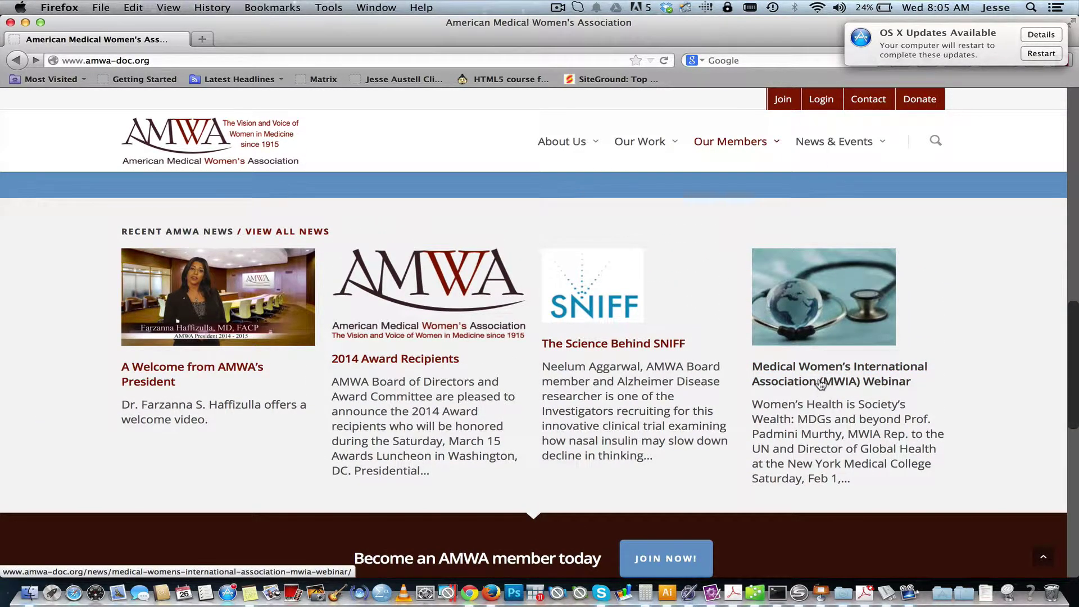
pyautogui.scroll(-5, 820, 384)
pyautogui.scroll(6, 820, 384)
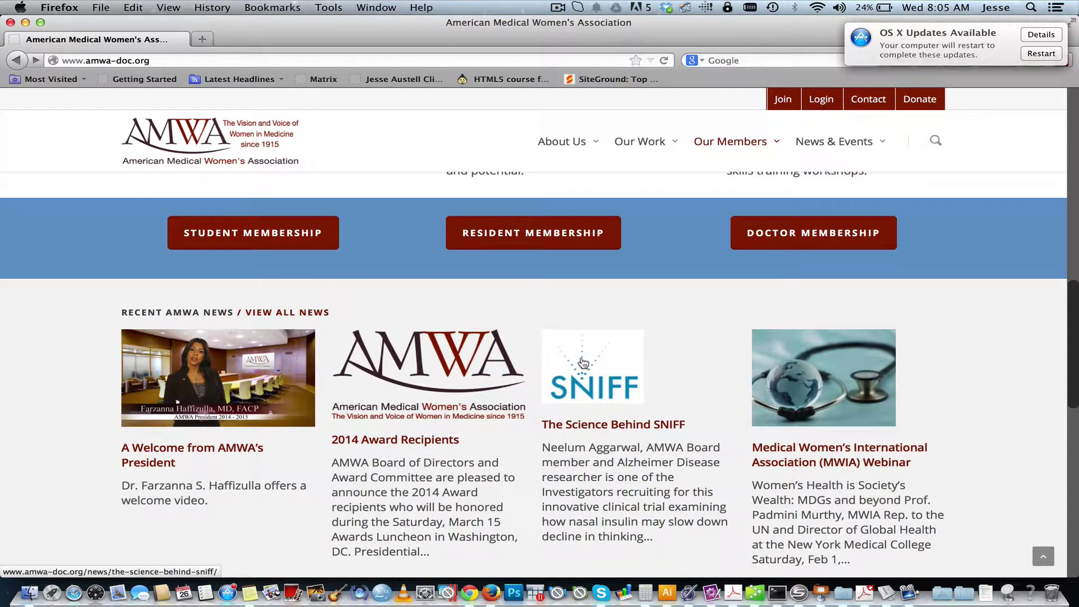
pyautogui.scroll(-2, 584, 362)
pyautogui.scroll(7, 586, 361)
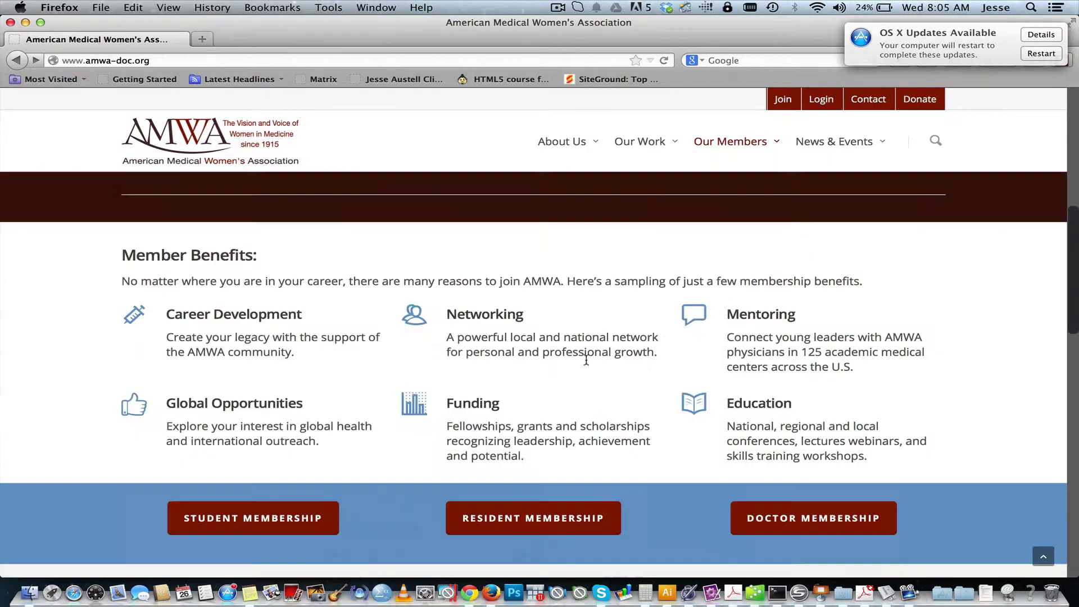
pyautogui.scroll(10, 586, 359)
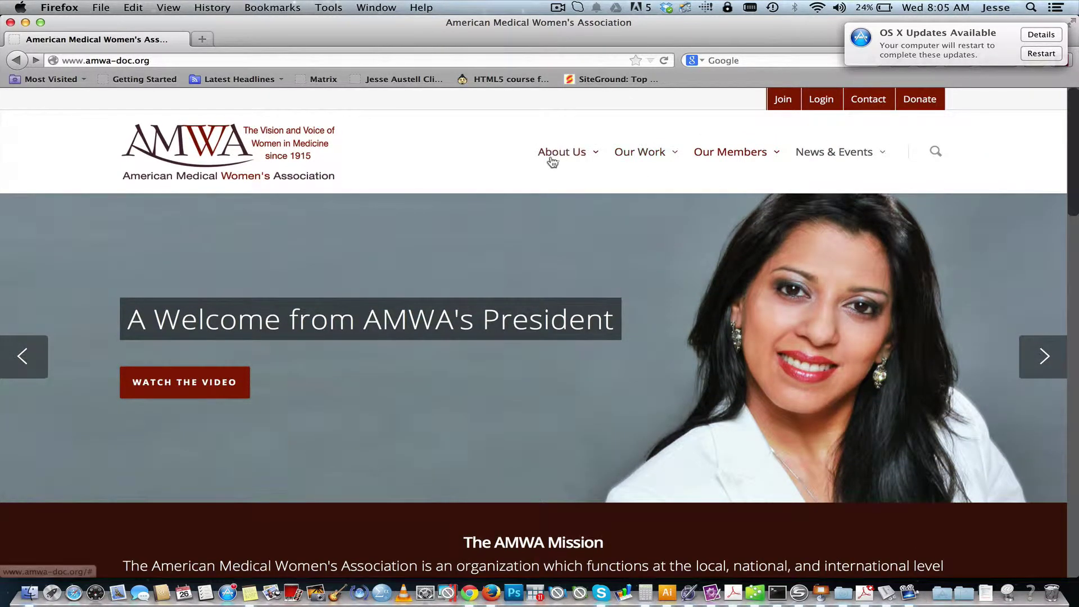
# Open the Faces of AMWA page under About Us and look over its gallery of member portraits
pyautogui.moveTo(561, 159)
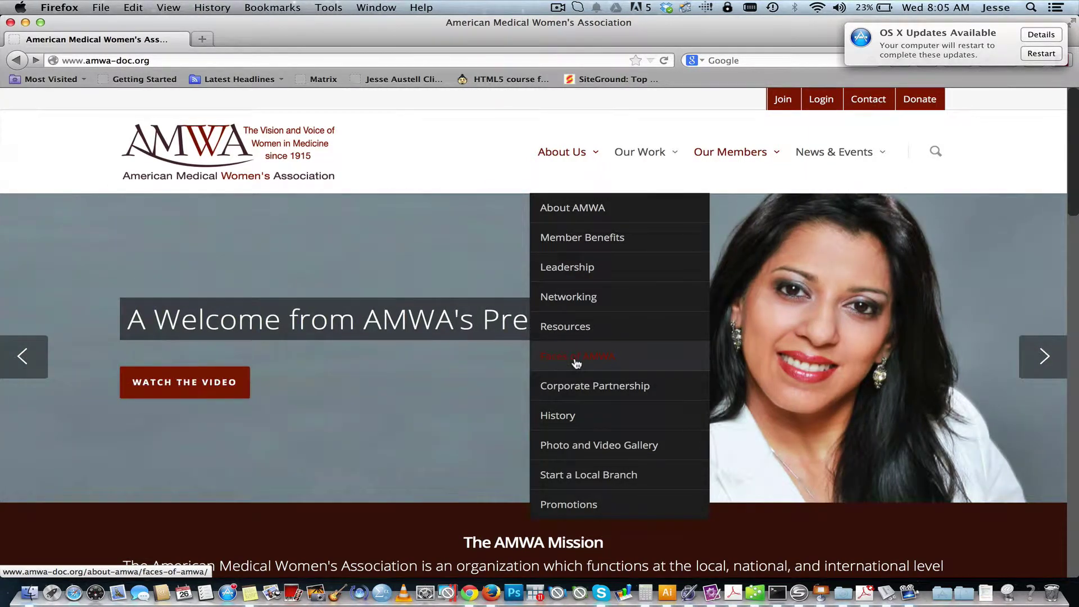
pyautogui.click(576, 363)
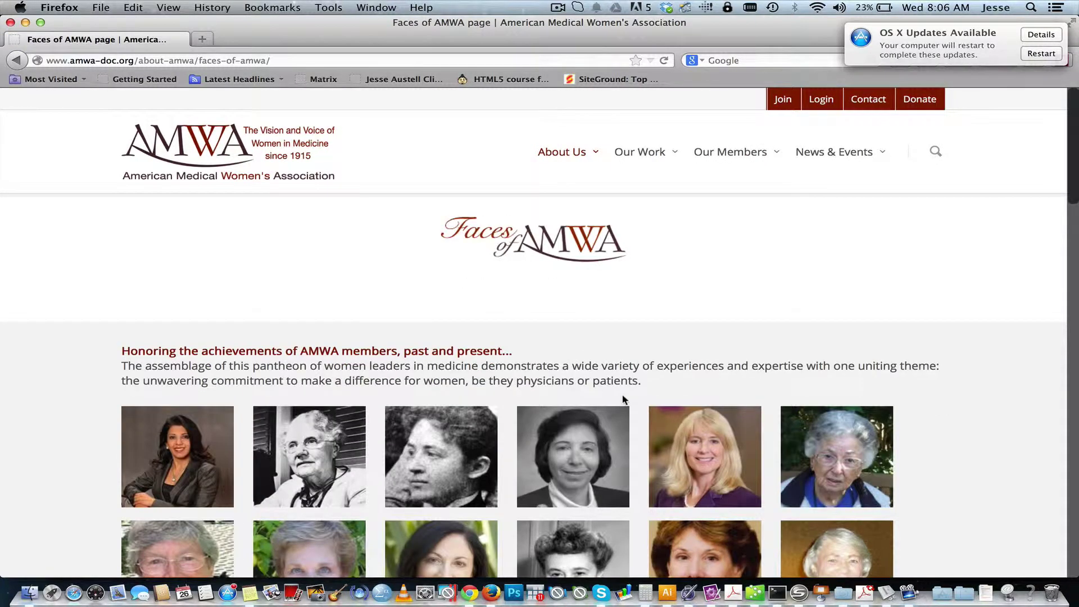
pyautogui.scroll(-3, 623, 402)
pyautogui.scroll(-8, 624, 401)
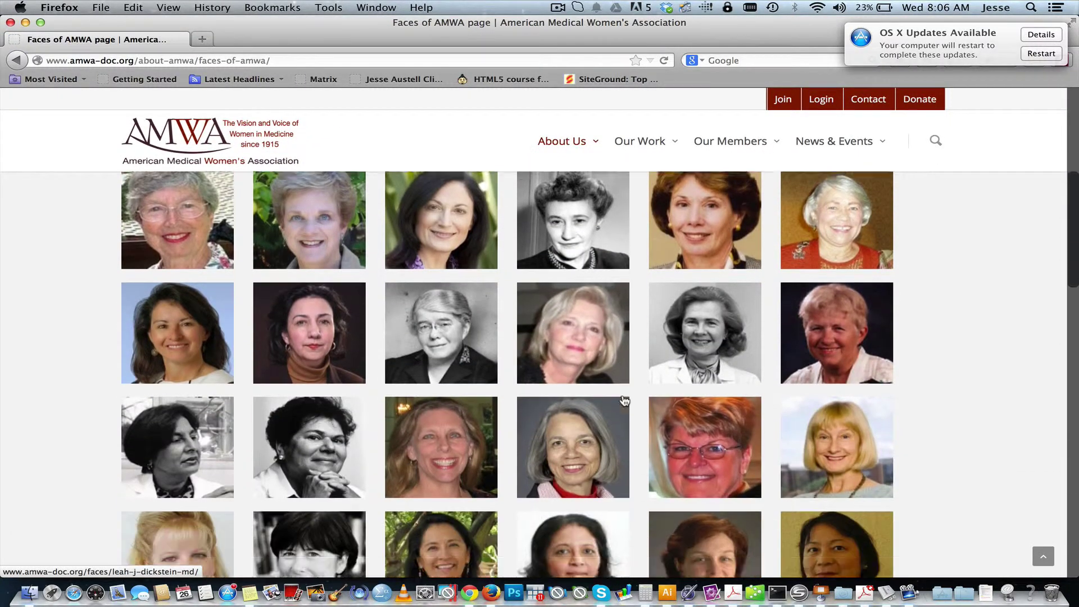
pyautogui.scroll(-4, 624, 402)
# Read one member's full profile from the portrait gallery and return to the Faces of AMWA page
pyautogui.click(624, 401)
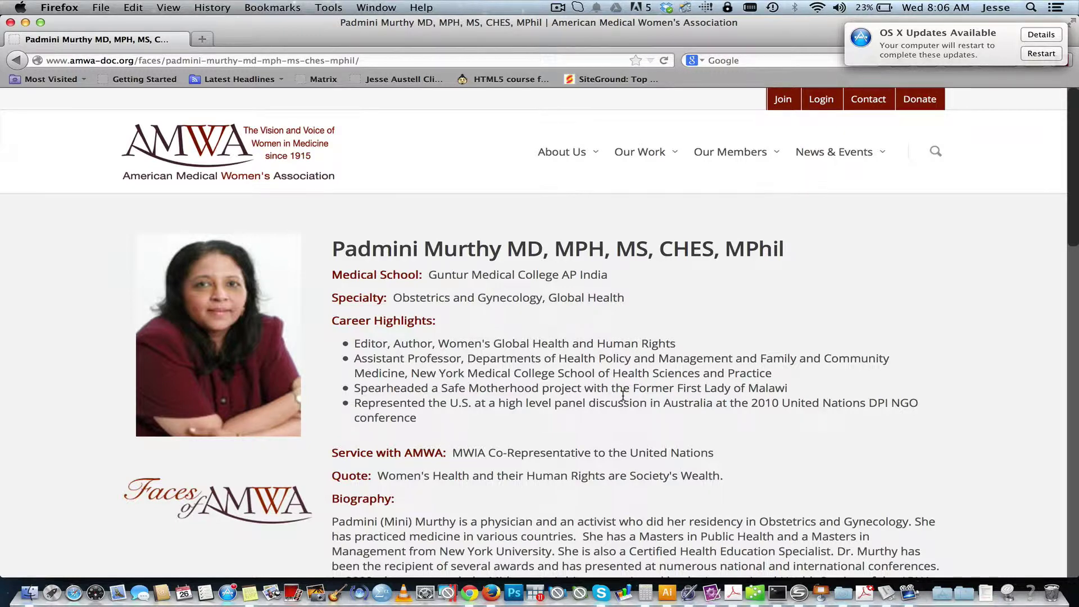
pyautogui.scroll(-10, 623, 395)
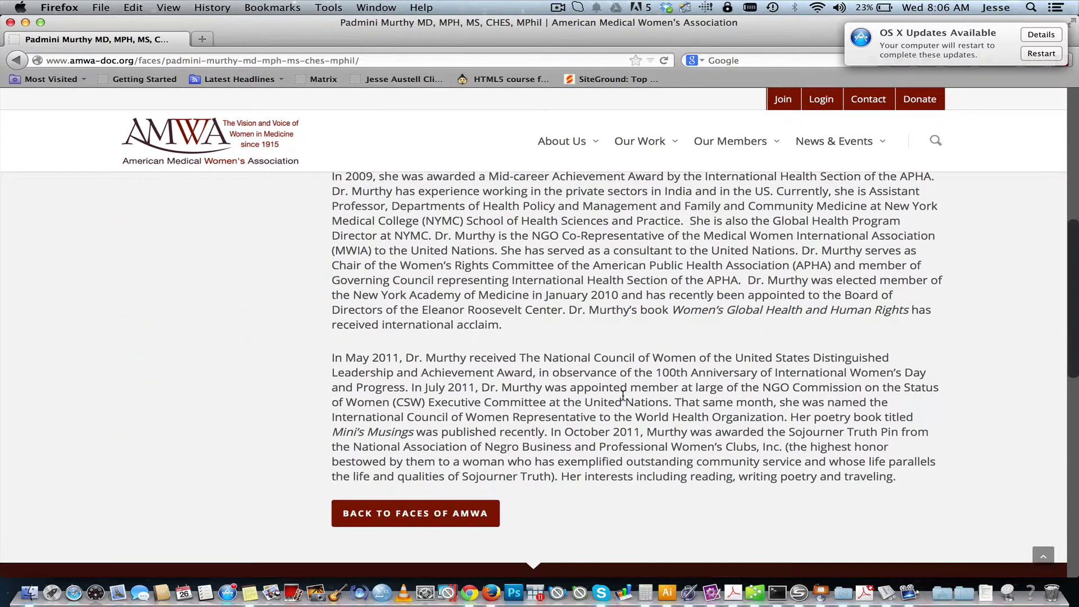
pyautogui.scroll(-3, 623, 395)
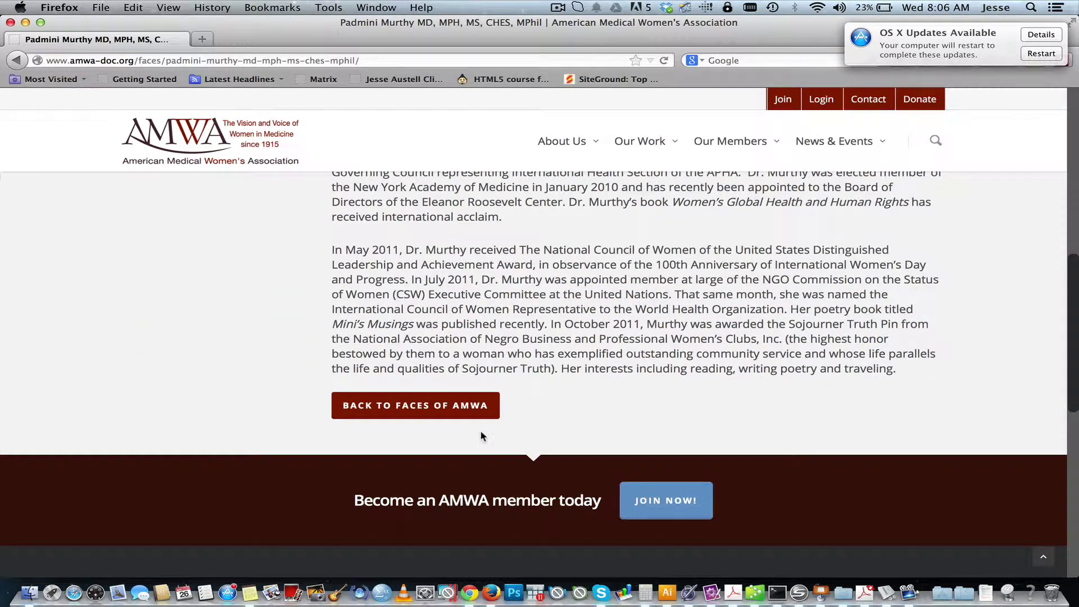
pyautogui.click(443, 409)
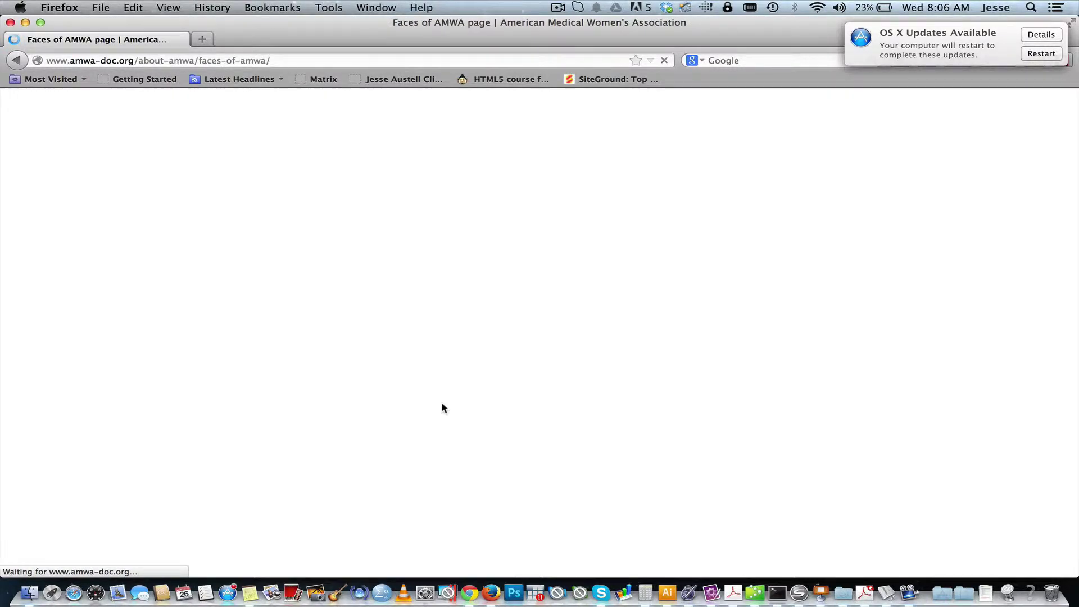
# Look over the remaining Faces of AMWA portraits and return to the site's home page
pyautogui.scroll(-10, 442, 403)
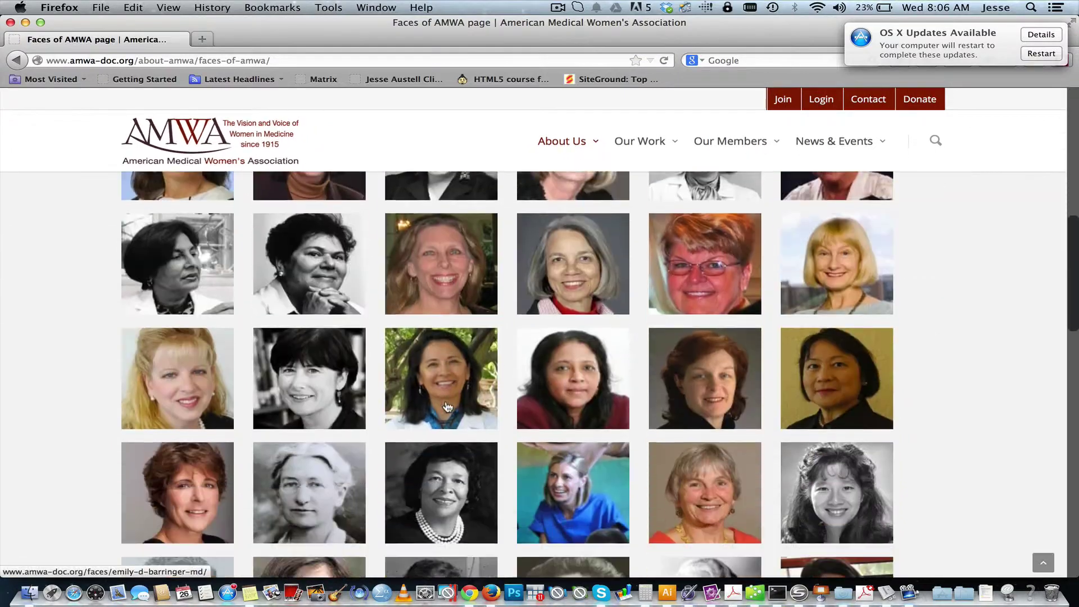
pyautogui.scroll(-8, 448, 407)
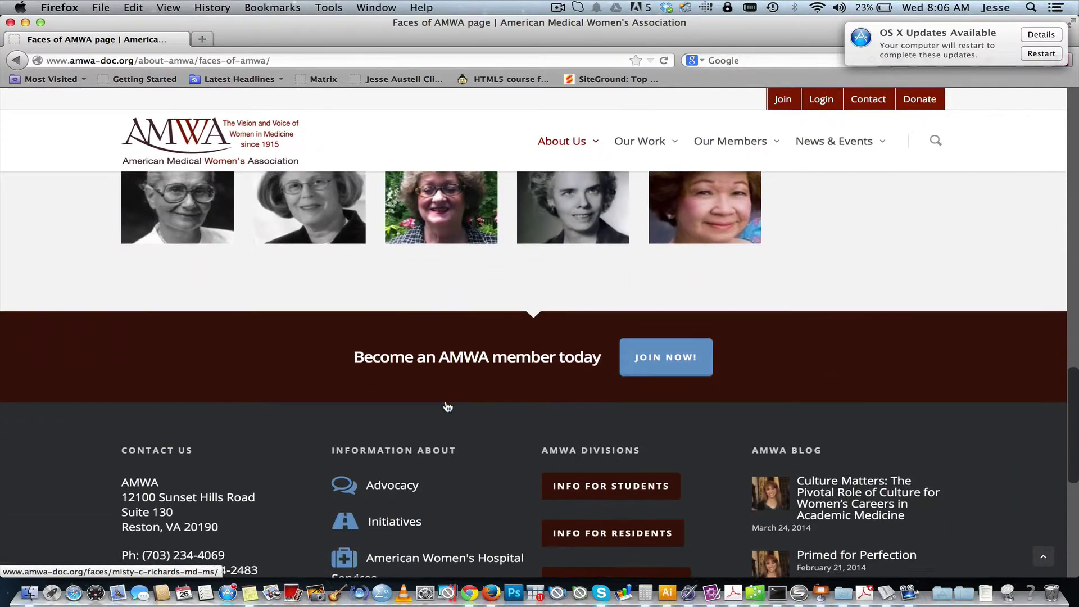
pyautogui.click(242, 150)
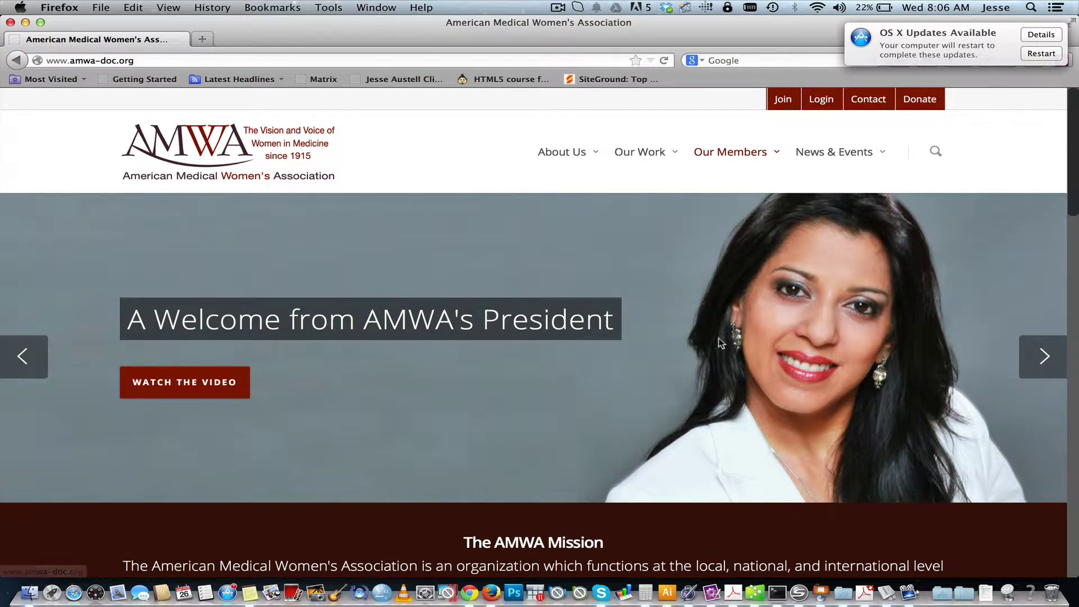
# Open the Students division page under Our Members and examine its welcome banner, testimonials and program sections
pyautogui.moveTo(755, 178)
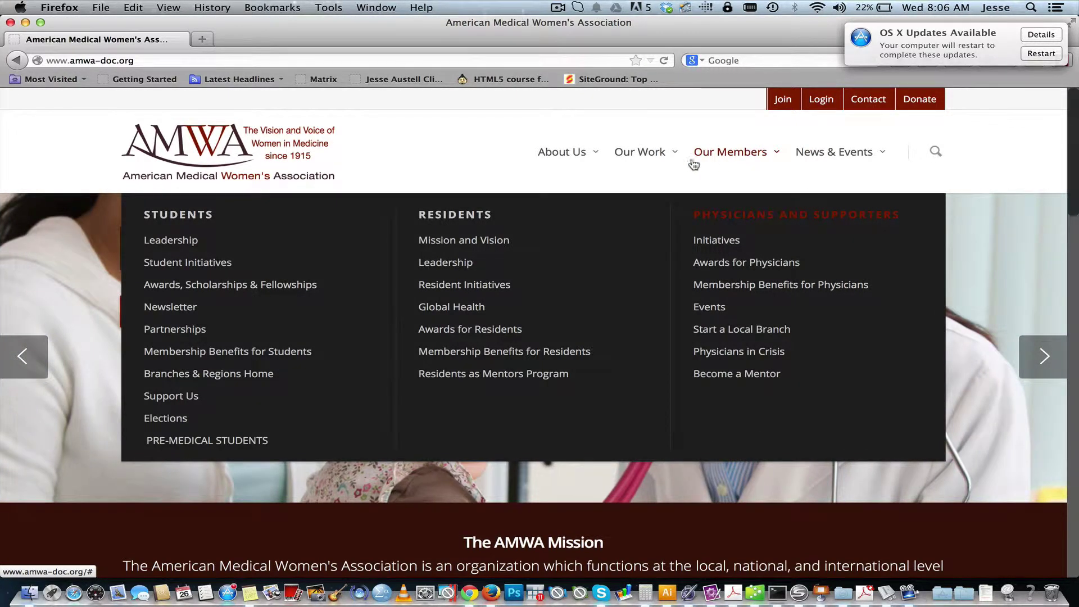
pyautogui.click(204, 217)
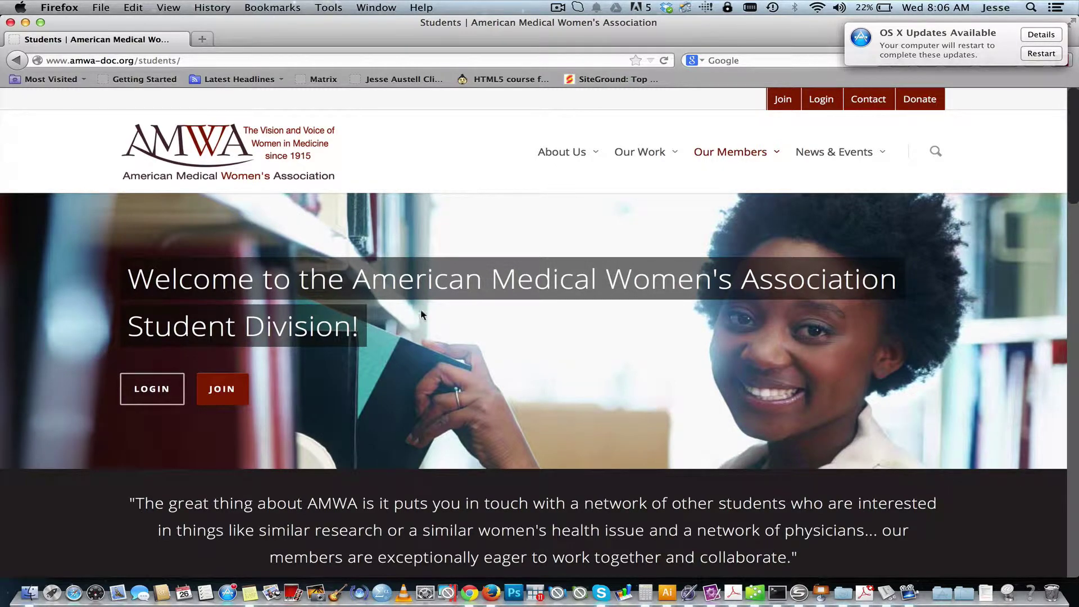
pyautogui.scroll(-6, 707, 333)
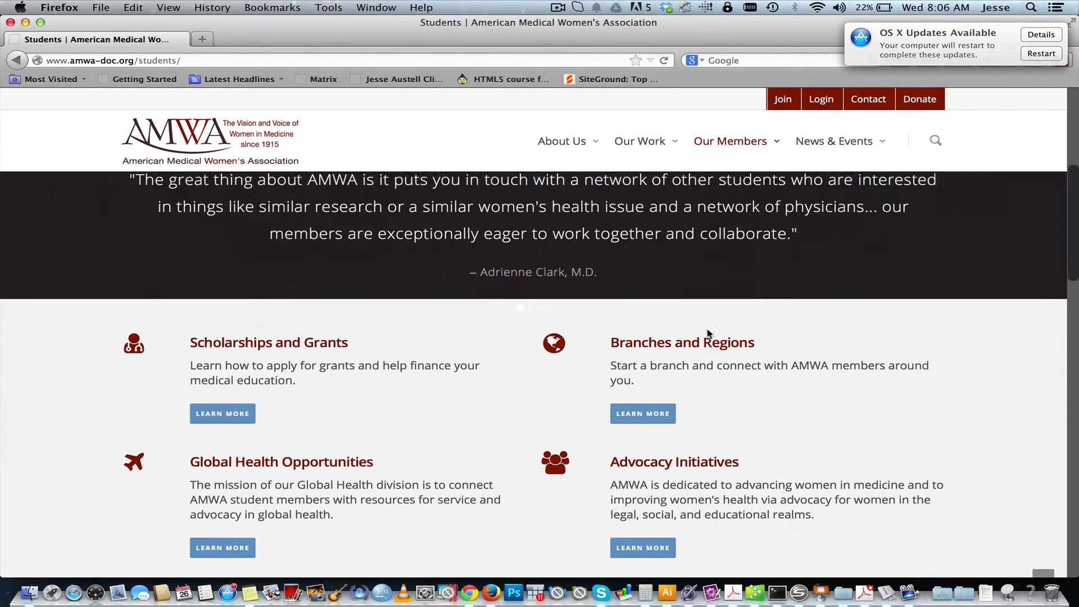
pyautogui.scroll(6, 707, 333)
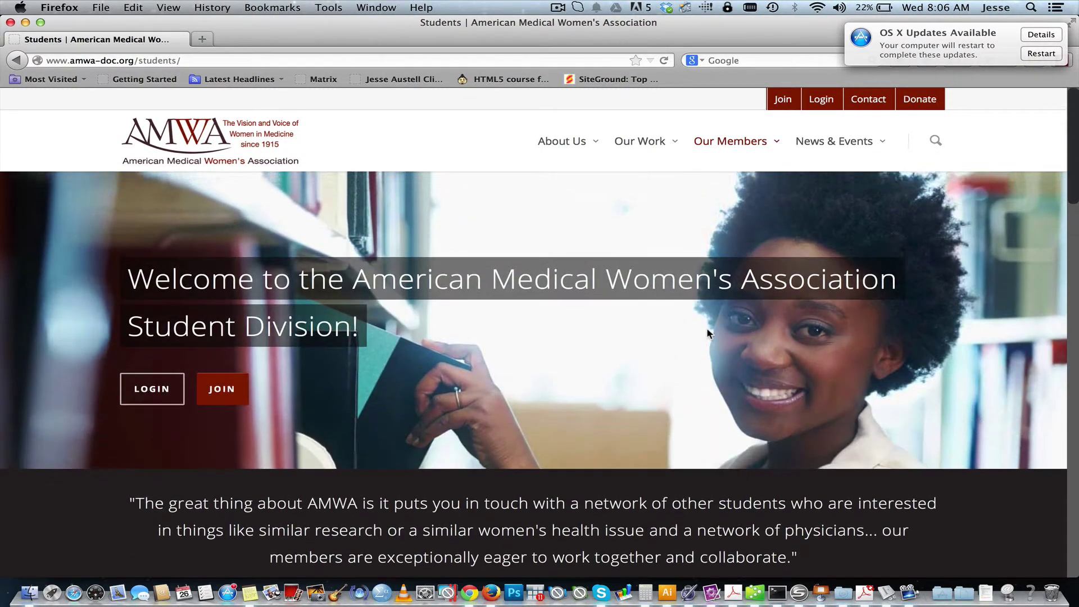
pyautogui.scroll(-6, 707, 333)
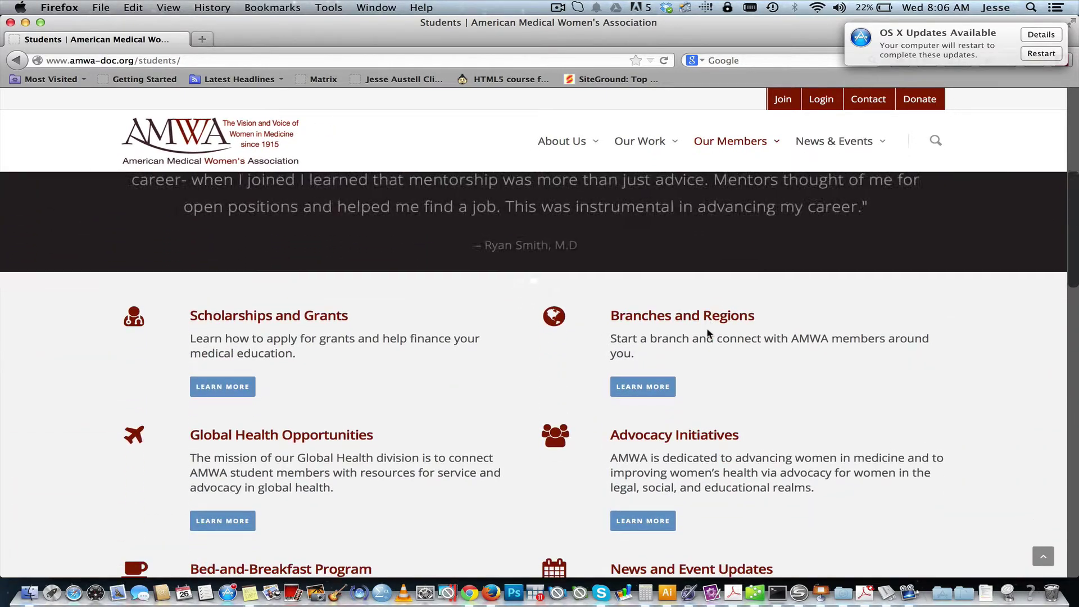
# Look over the rest of the Students page, from the Leadership, Awards and Grants & Scholarships section through the membership call to the footer
pyautogui.scroll(-6, 707, 333)
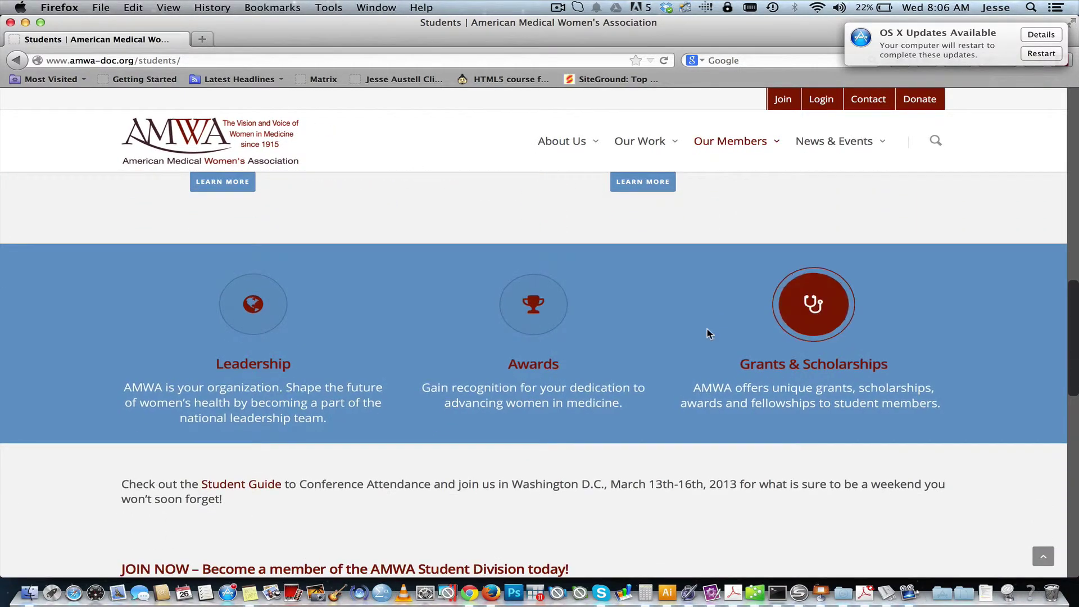
pyautogui.scroll(-6, 707, 333)
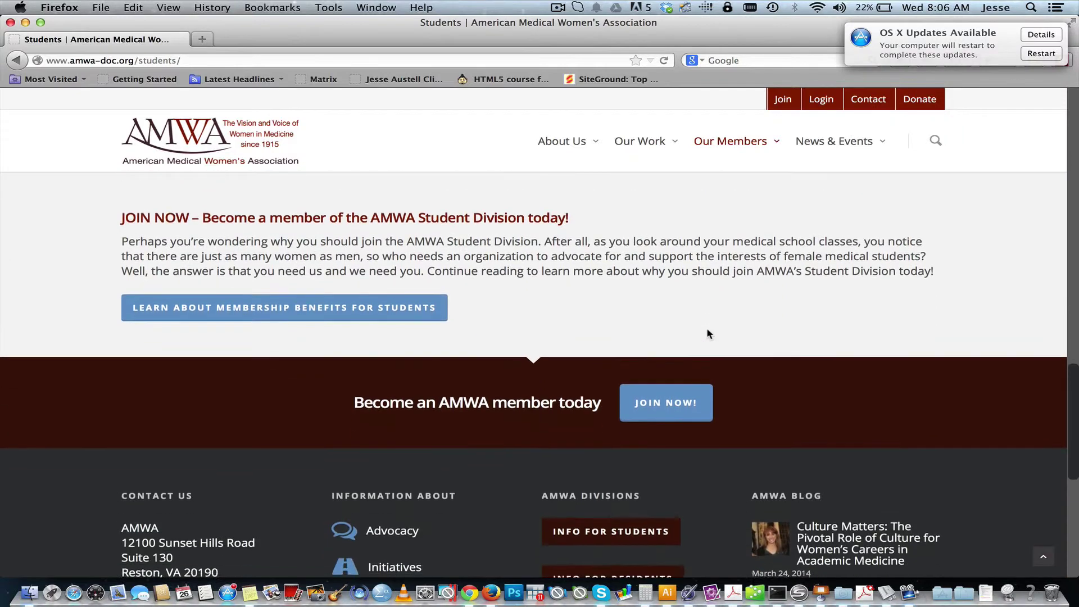
pyautogui.scroll(-3, 707, 333)
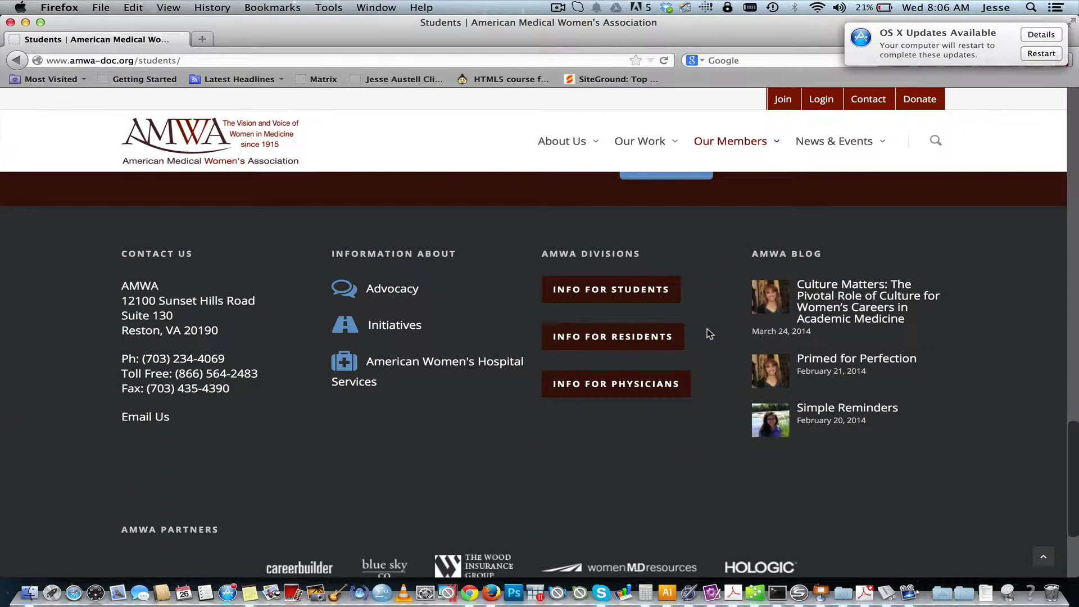
pyautogui.scroll(-1, 707, 328)
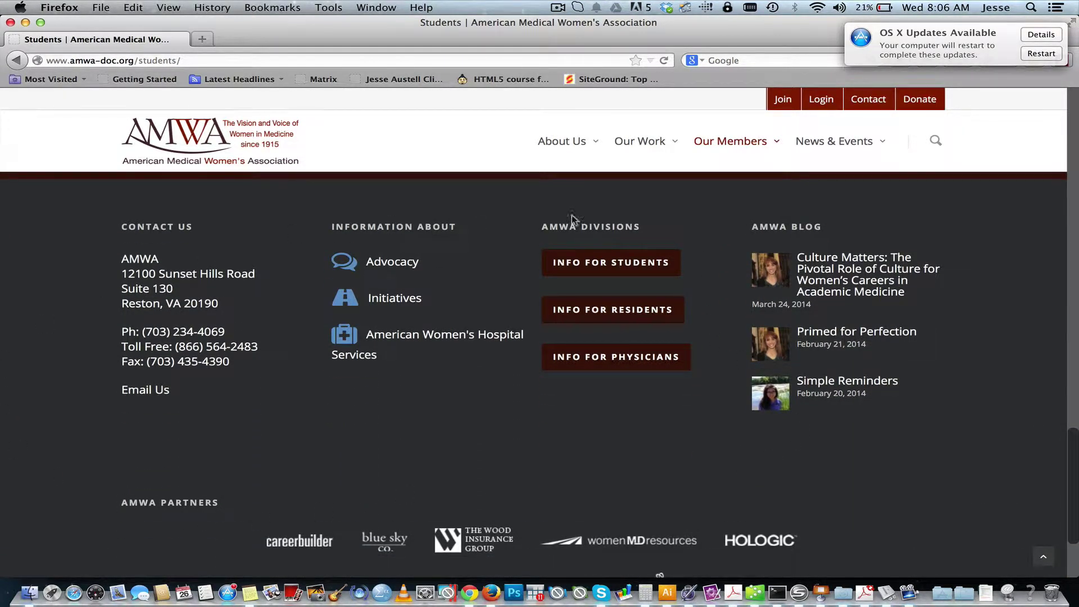
pyautogui.scroll(1, 107, 443)
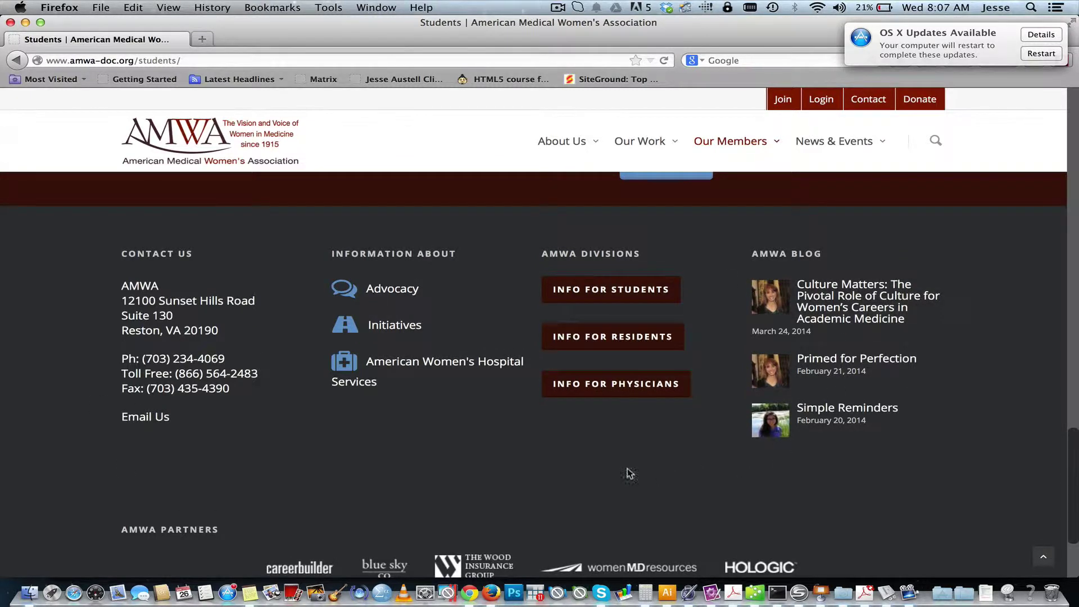
pyautogui.scroll(-6, 596, 473)
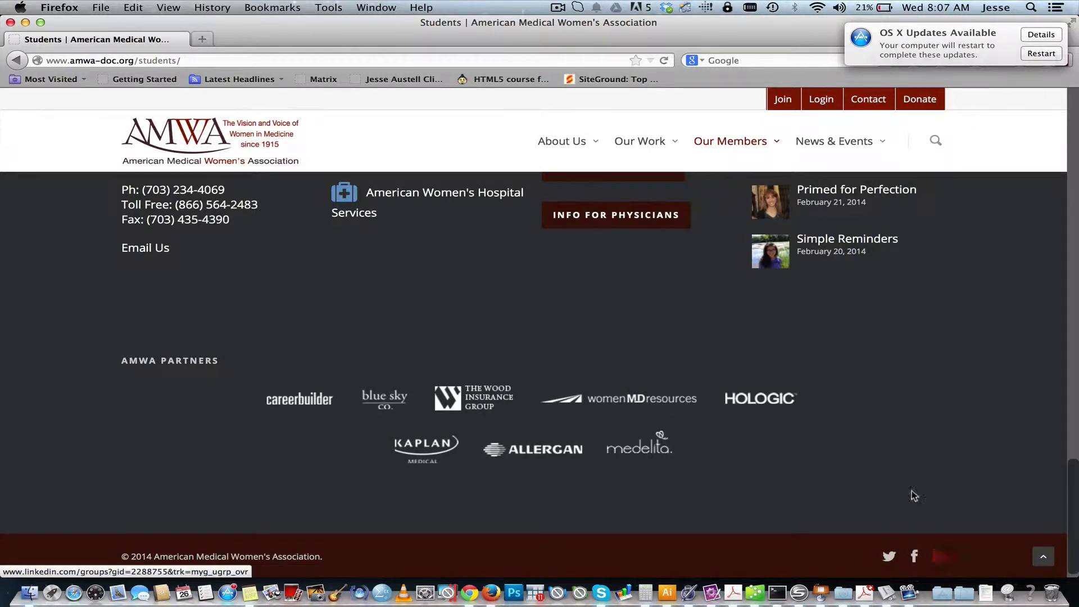
pyautogui.scroll(5, 910, 414)
pyautogui.scroll(2, 908, 411)
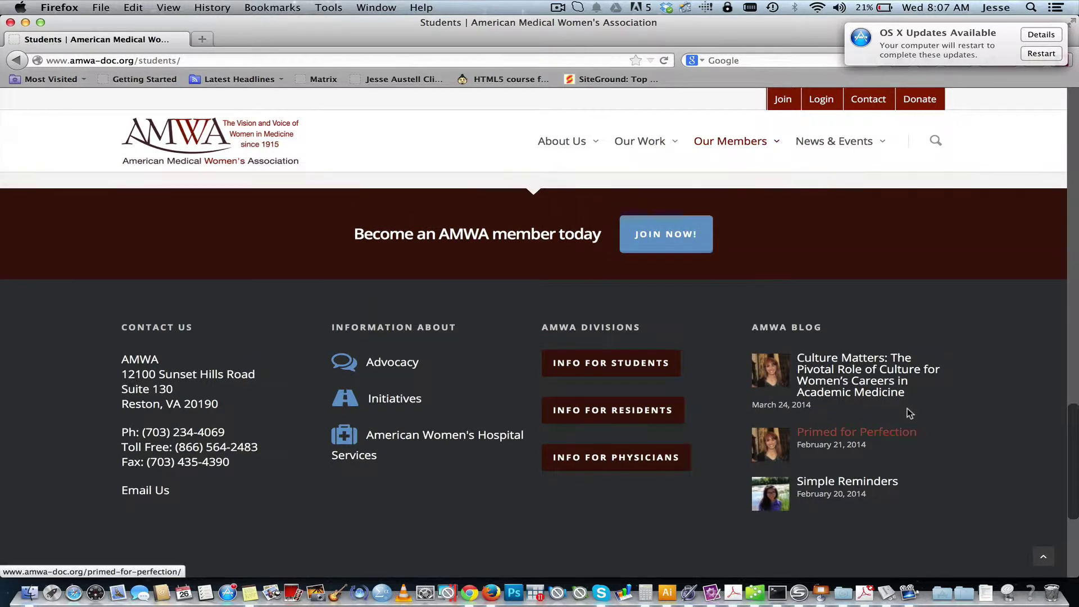
# Open the "Culture Matters" post from the footer's AMWA Blog list and look through the article
pyautogui.click(846, 428)
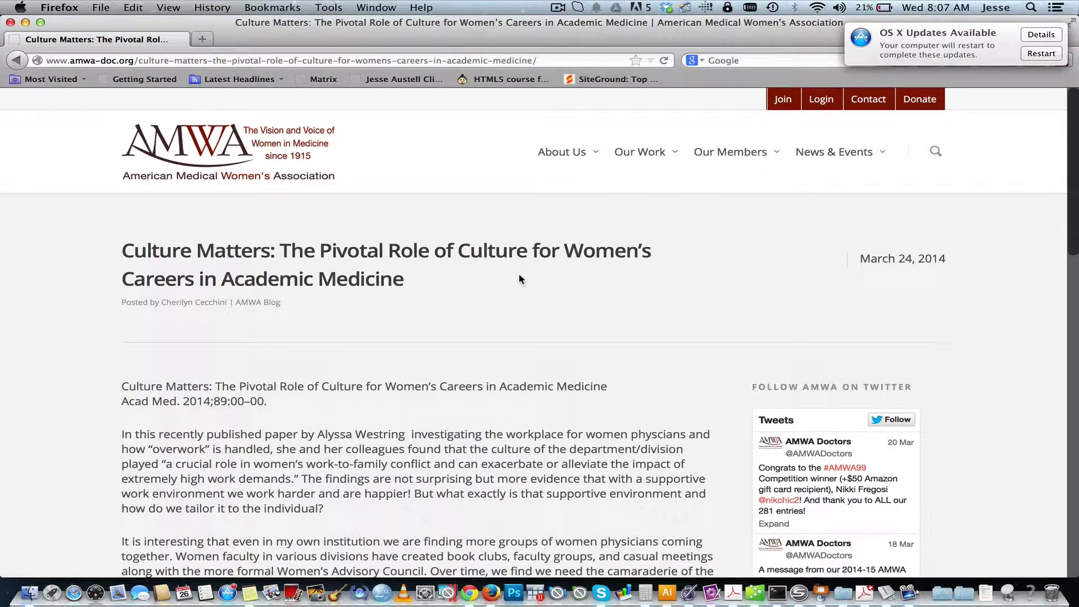
pyautogui.scroll(-10, 521, 280)
pyautogui.scroll(5, 520, 277)
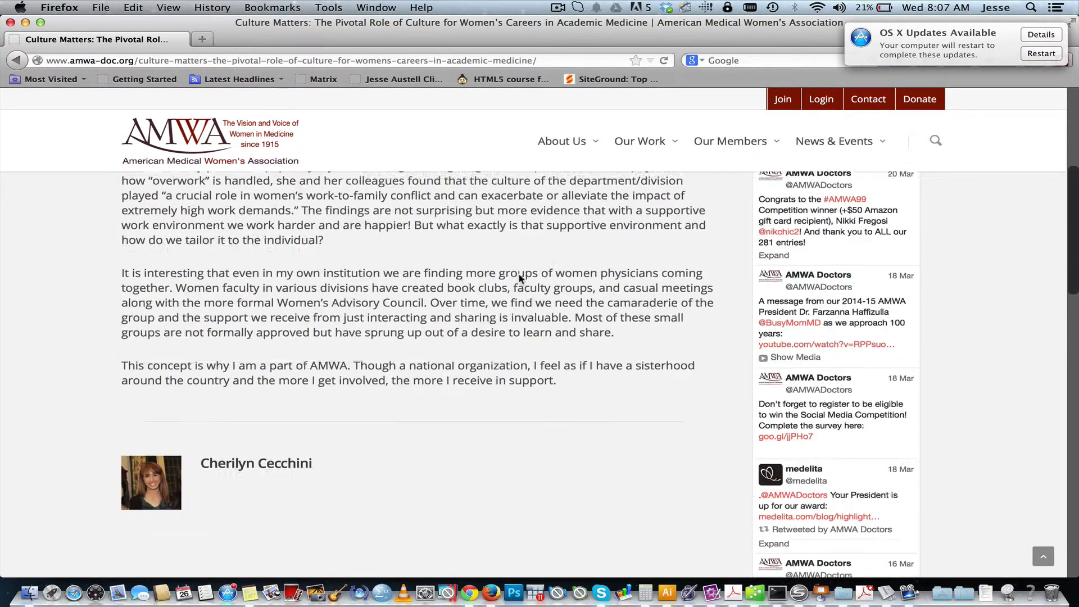
pyautogui.scroll(5, 519, 275)
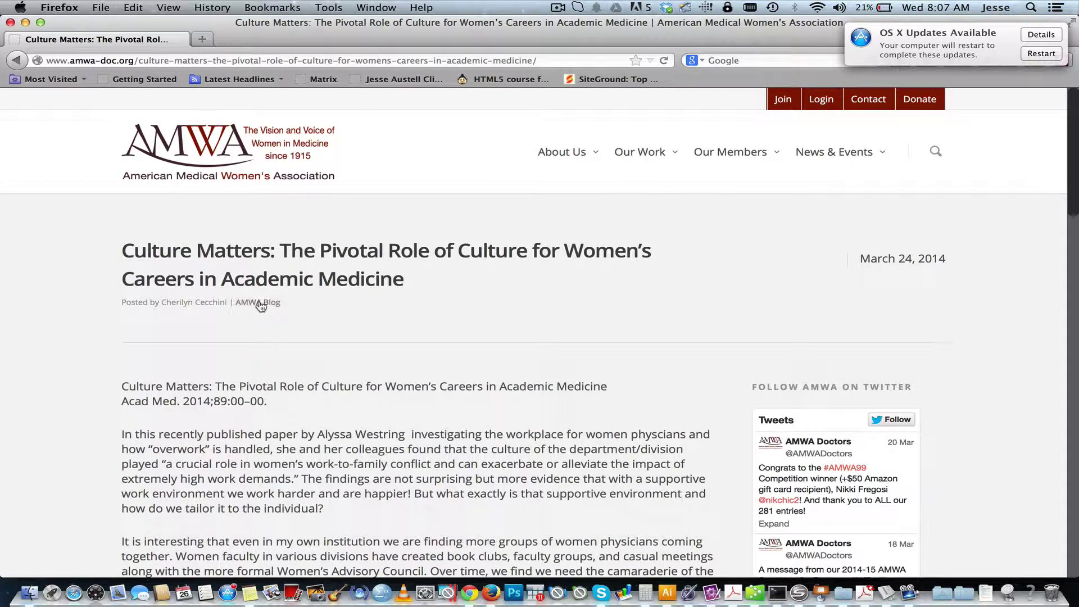
# Open the AMWA Blog category from the article and look over its list of posts
pyautogui.click(260, 303)
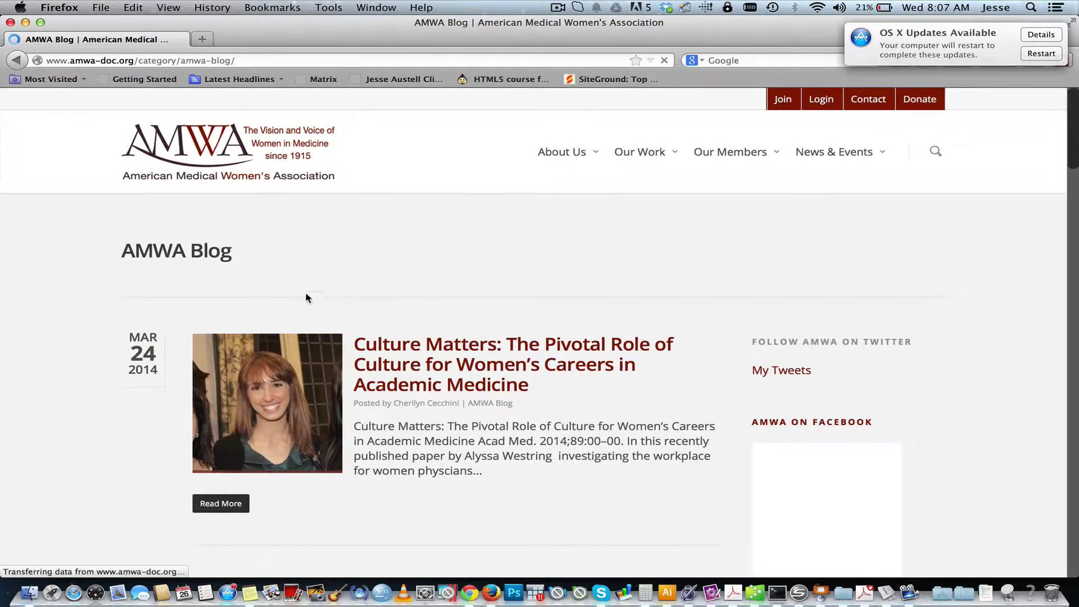
pyautogui.scroll(-5, 425, 280)
pyautogui.scroll(-10, 426, 280)
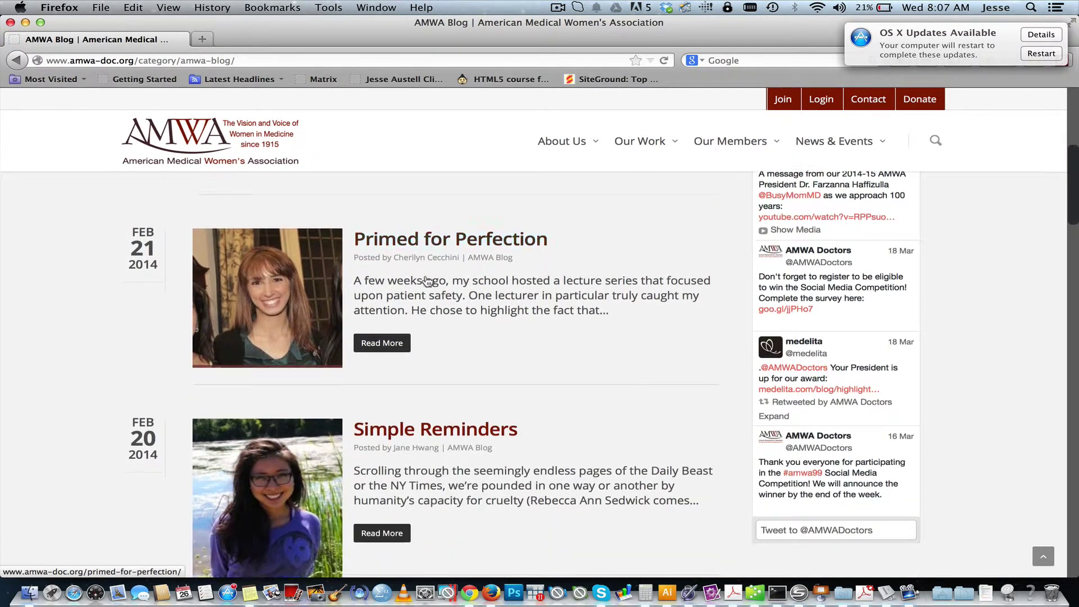
pyautogui.scroll(-7, 426, 279)
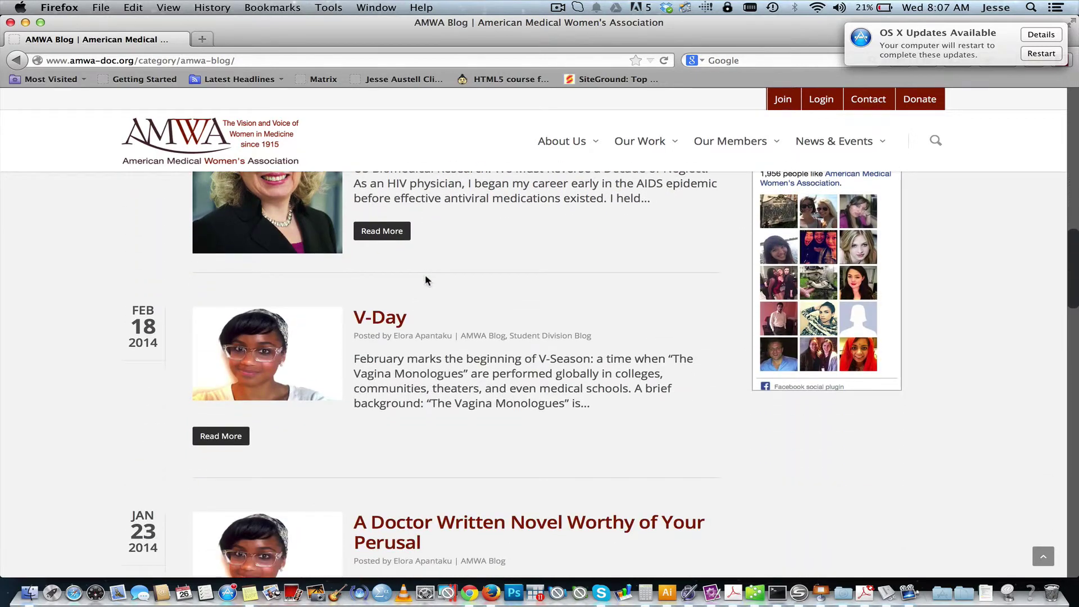
pyautogui.scroll(-10, 426, 280)
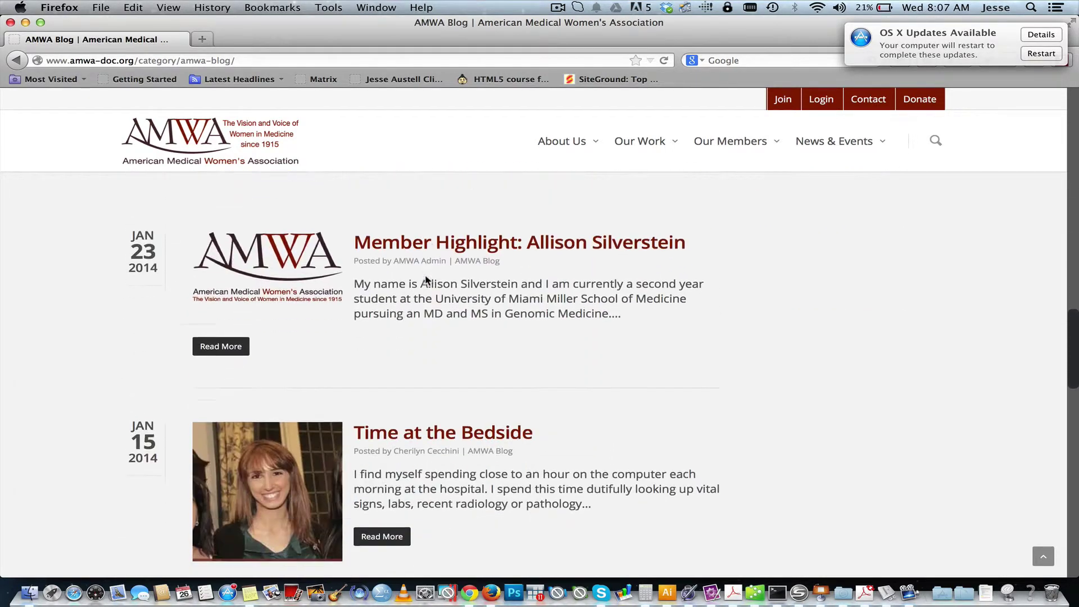
pyautogui.scroll(-5, 425, 279)
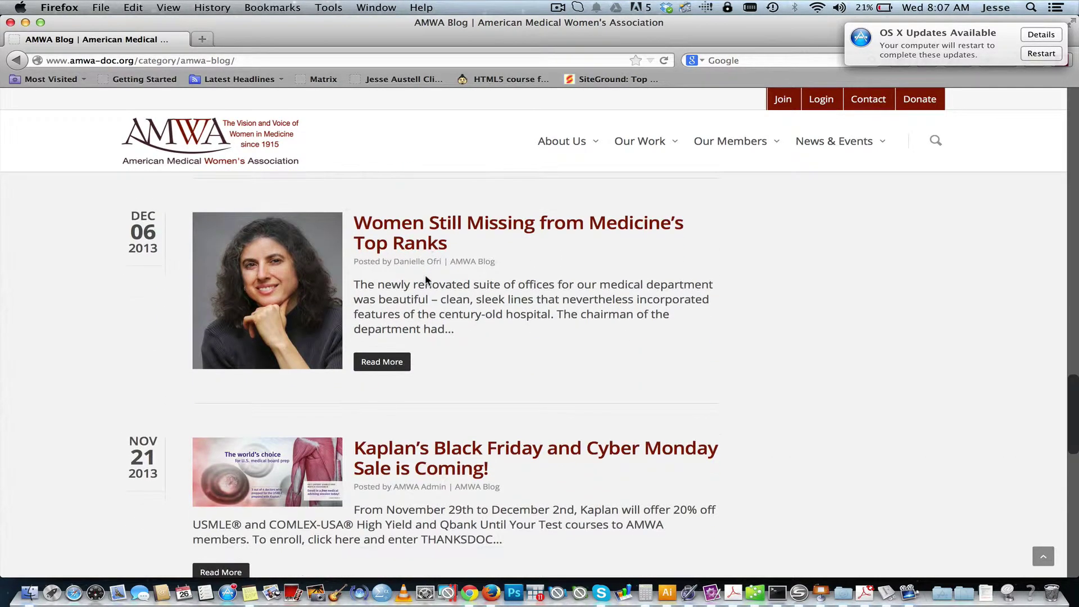
pyautogui.scroll(5, 428, 281)
pyautogui.scroll(12, 427, 281)
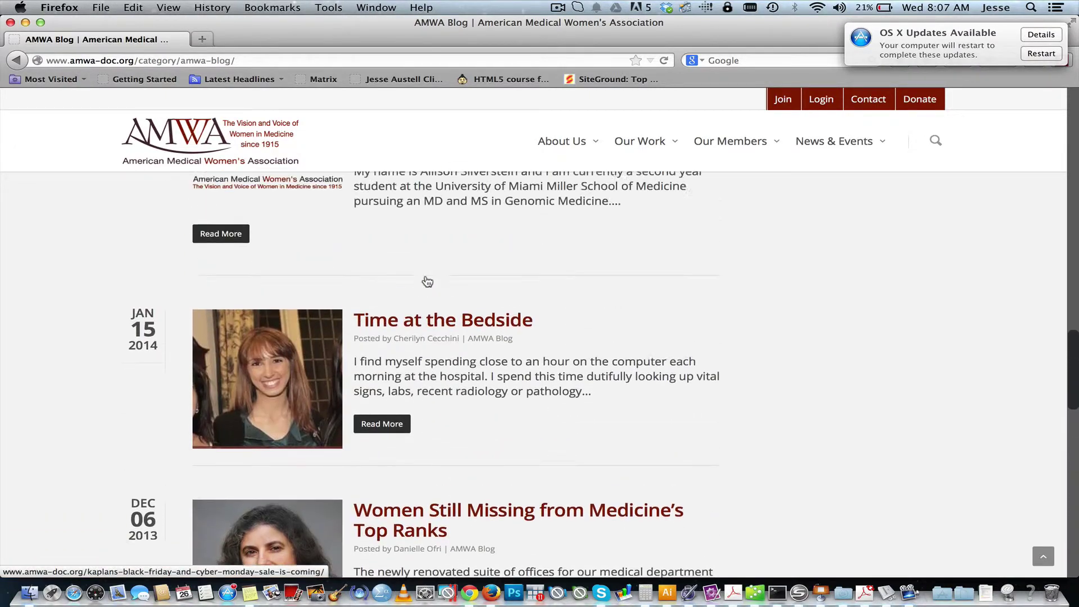
pyautogui.scroll(12, 425, 280)
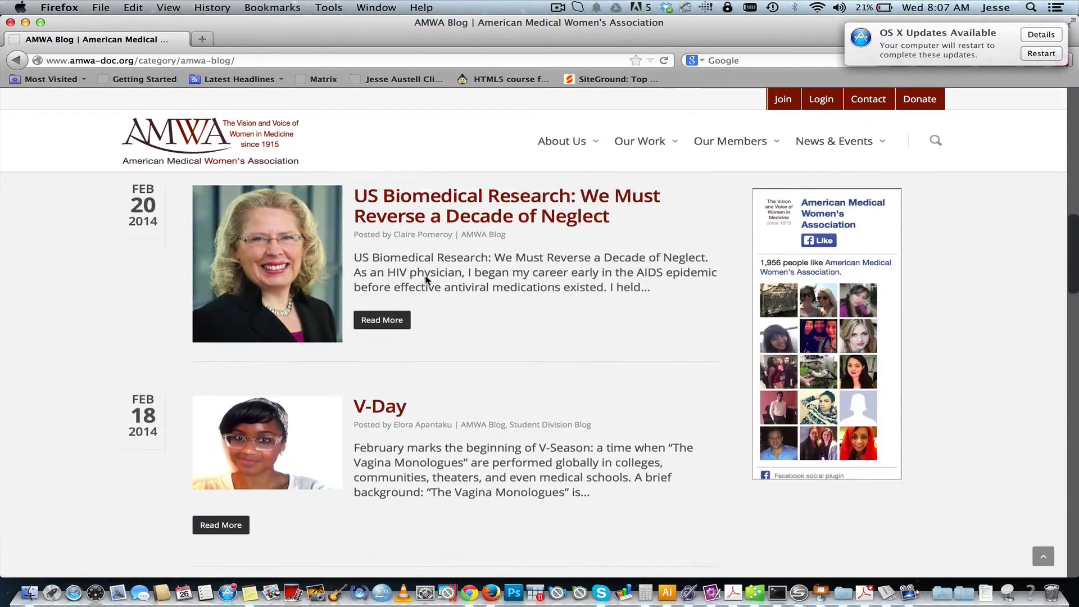
pyautogui.scroll(5, 425, 274)
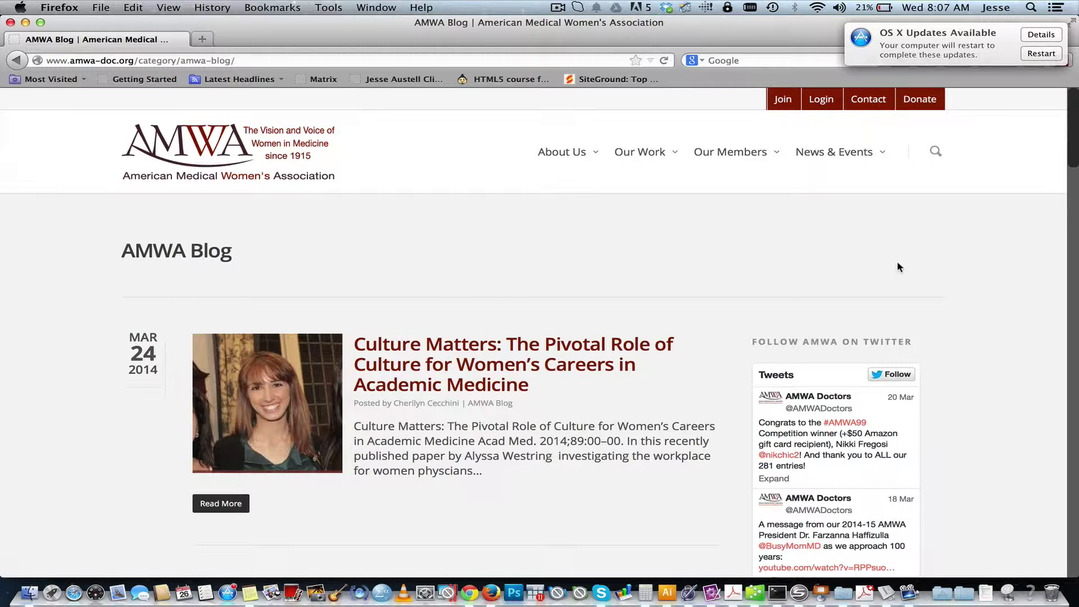
# Examine the Twitter feed and the AMWA on Facebook box beside the blog posts
pyautogui.scroll(-5, 1028, 396)
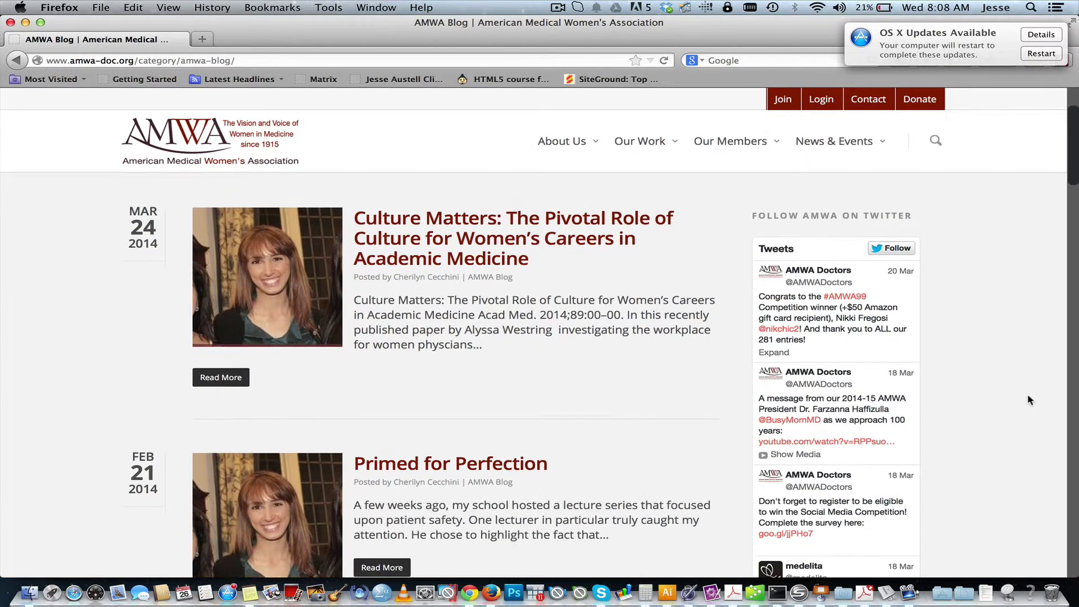
pyautogui.scroll(-3, 1029, 397)
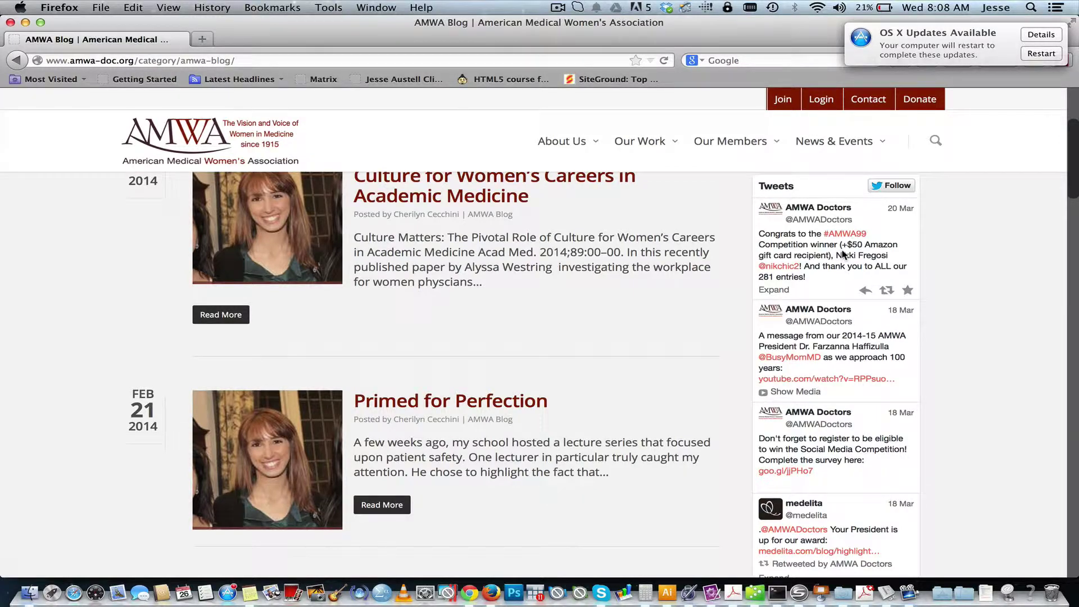
pyautogui.scroll(-18, 989, 291)
pyautogui.scroll(10, 989, 292)
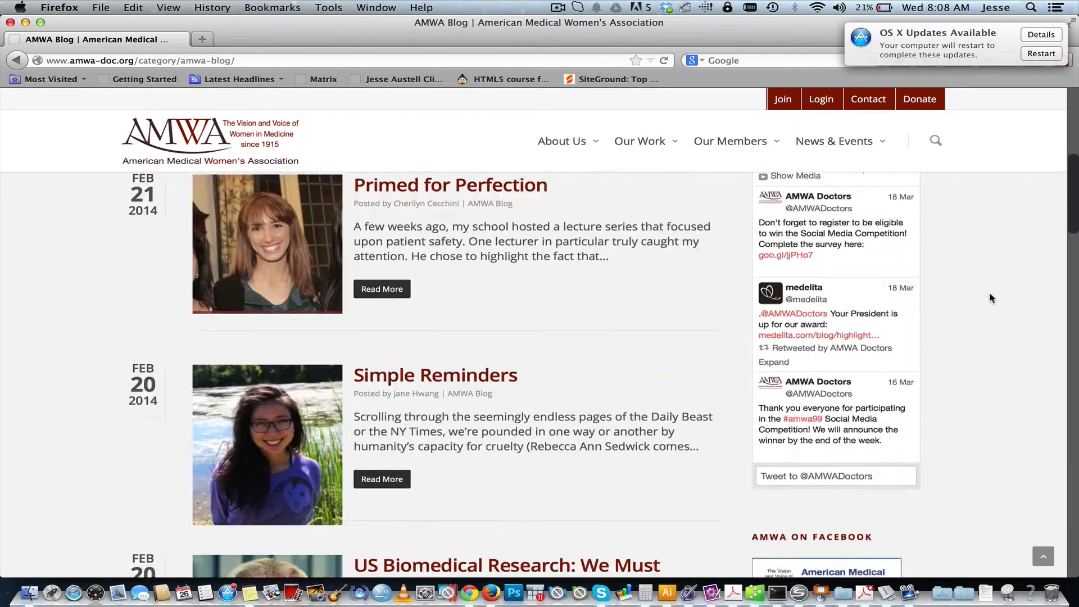
pyautogui.scroll(5, 990, 291)
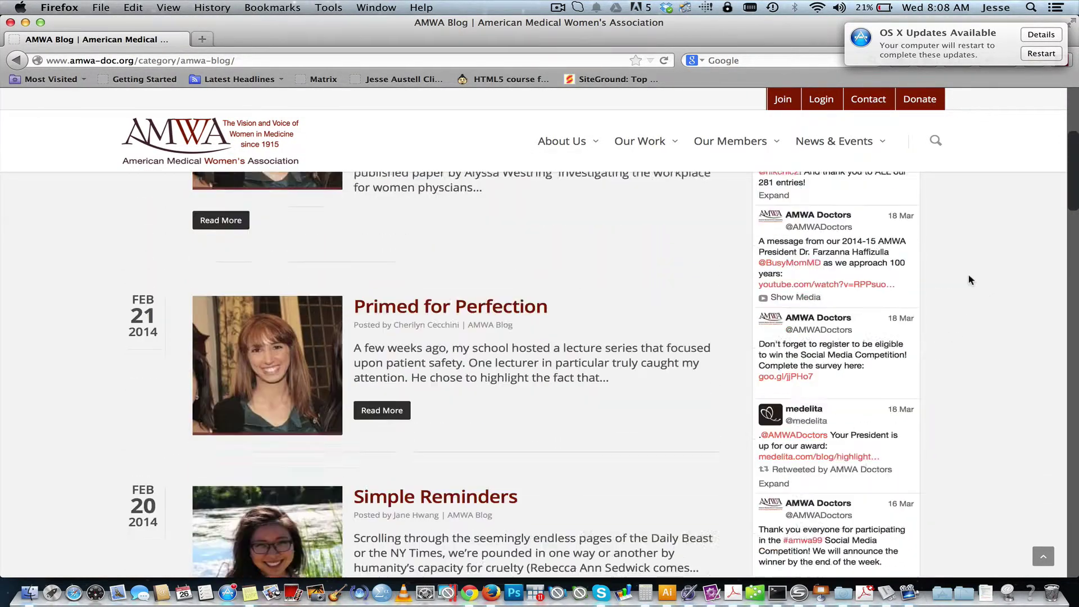
pyautogui.scroll(-10, 969, 279)
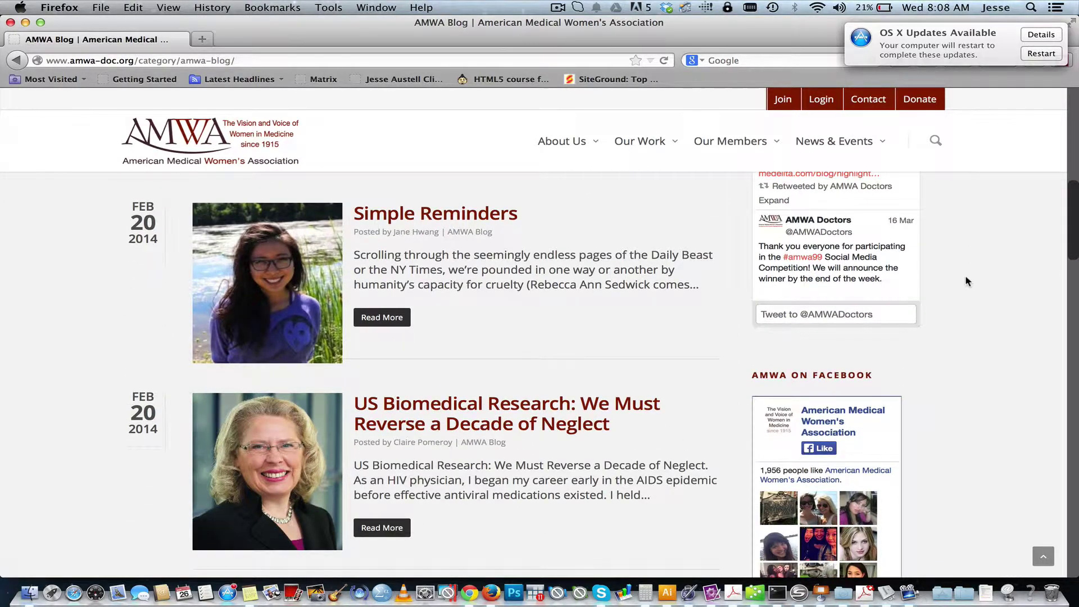
pyautogui.scroll(15, 967, 281)
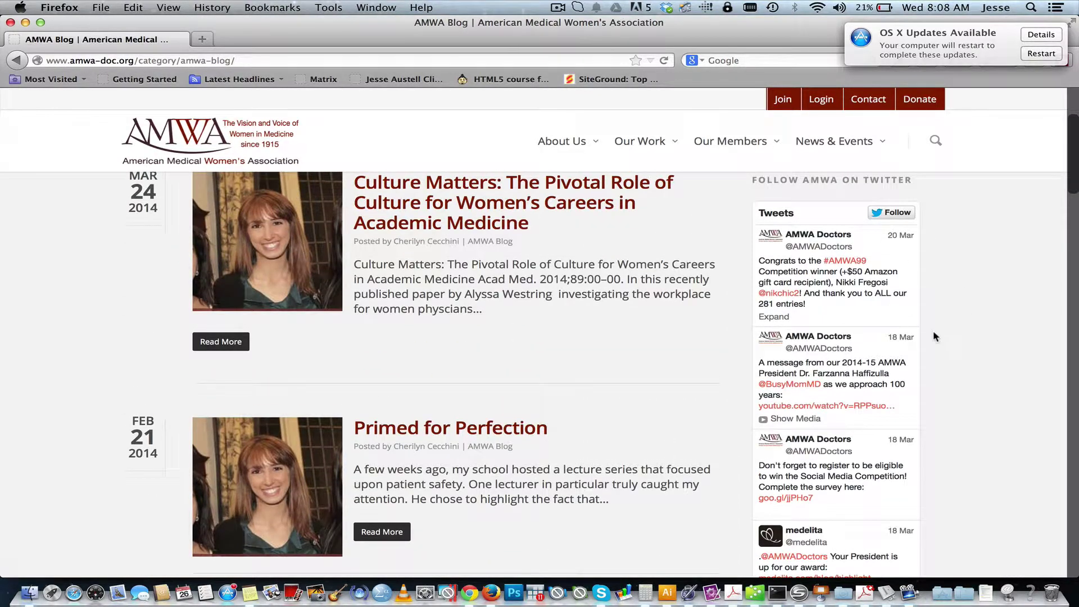
pyautogui.scroll(-20, 934, 336)
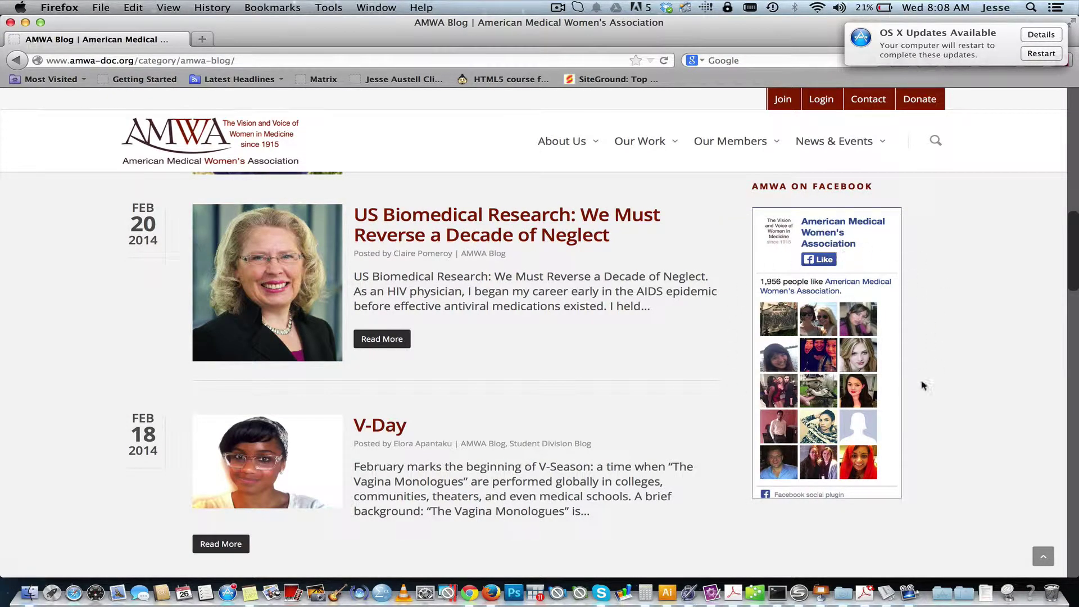
pyautogui.scroll(20, 986, 436)
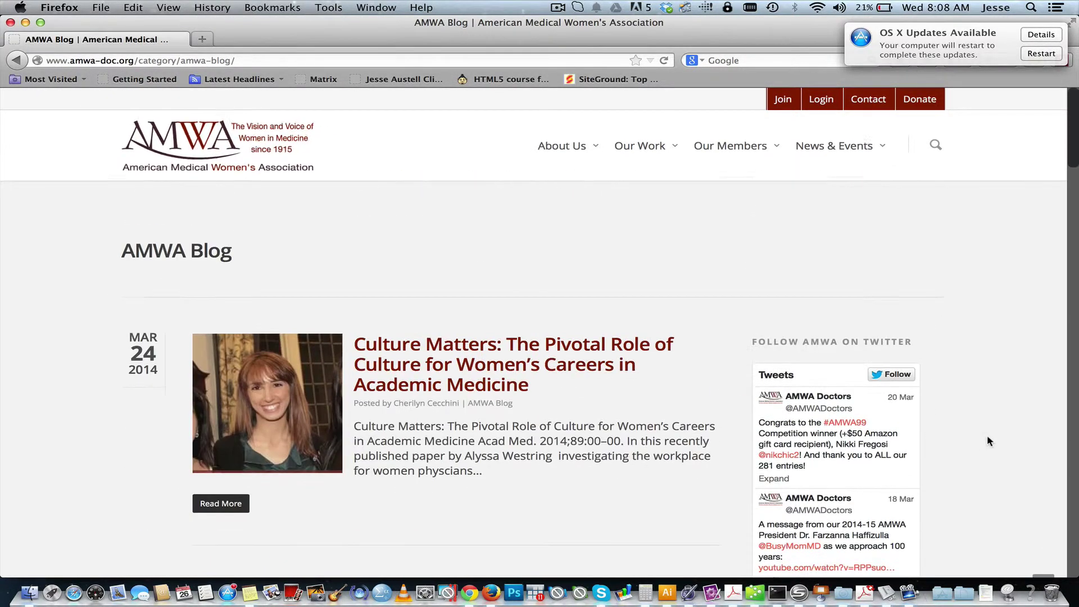
# Open the login page from the site's home page and fill in the saved Test Editor username and password
pyautogui.click(261, 154)
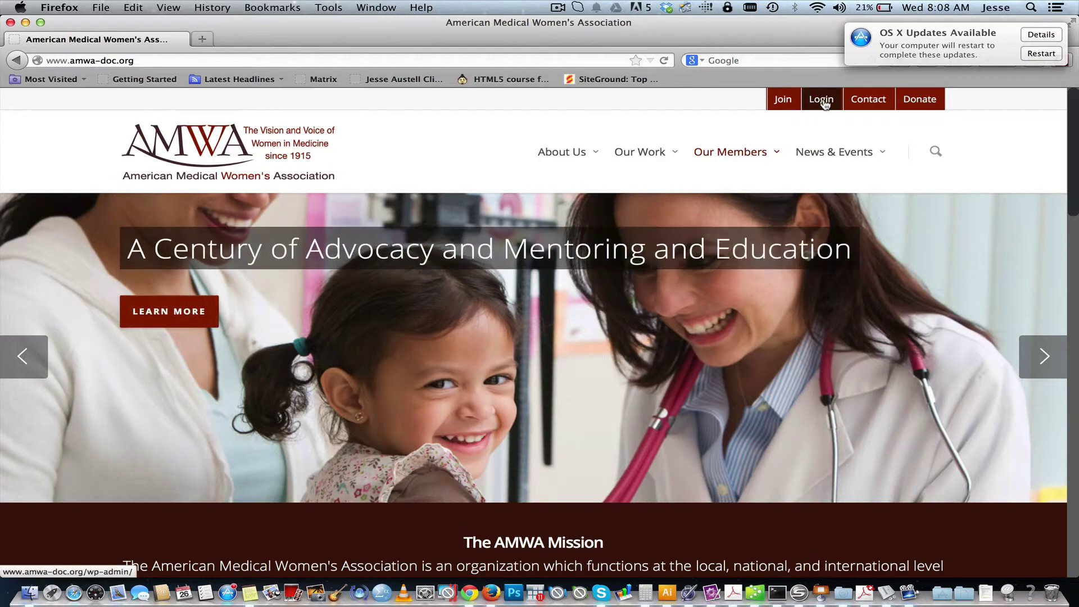
pyautogui.click(822, 99)
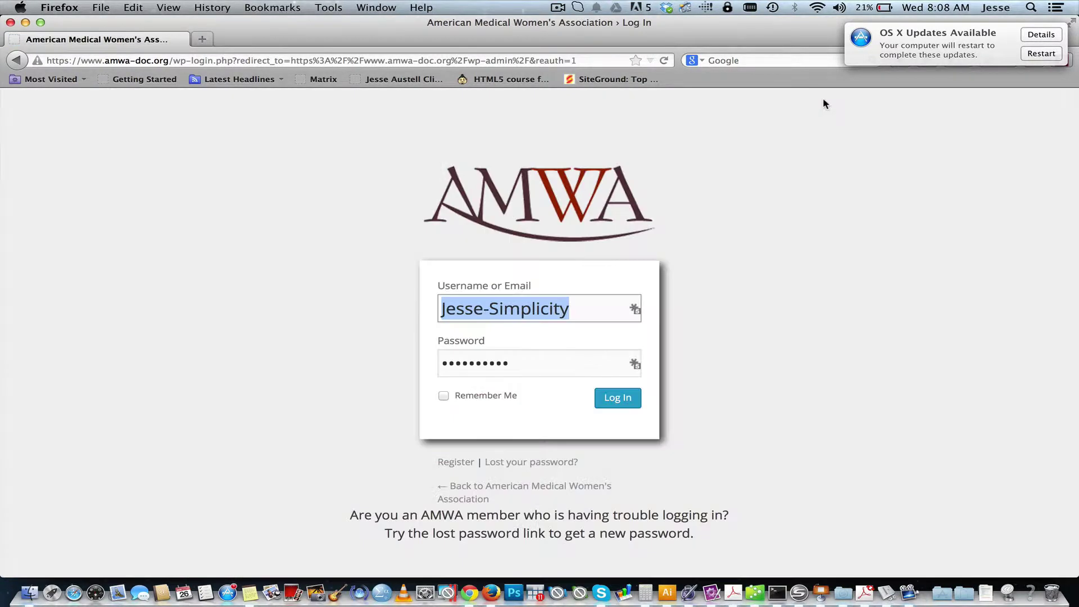
pyautogui.click(633, 309)
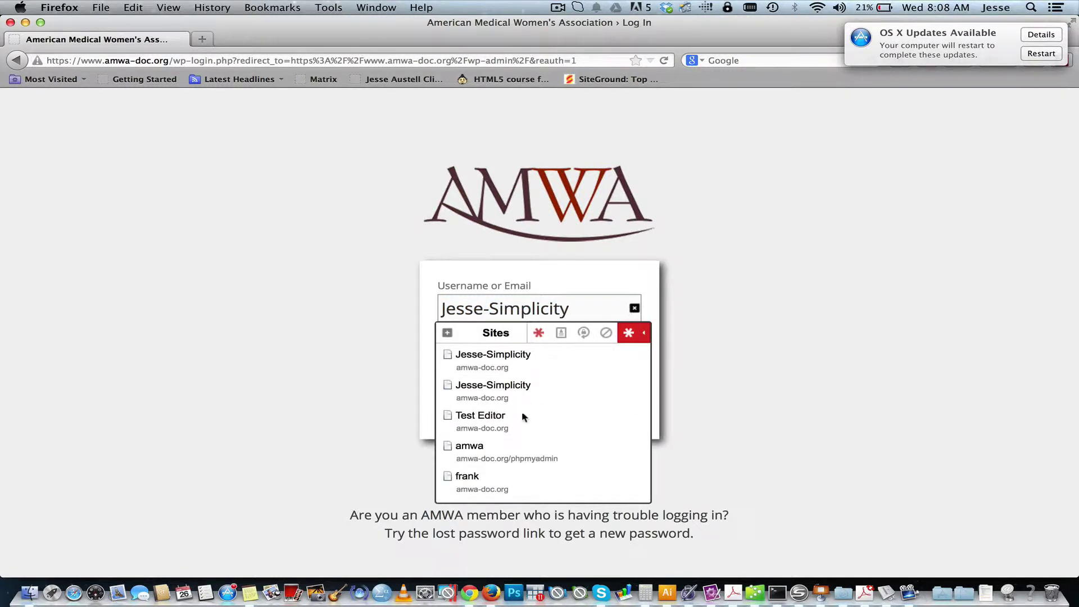
pyautogui.click(501, 423)
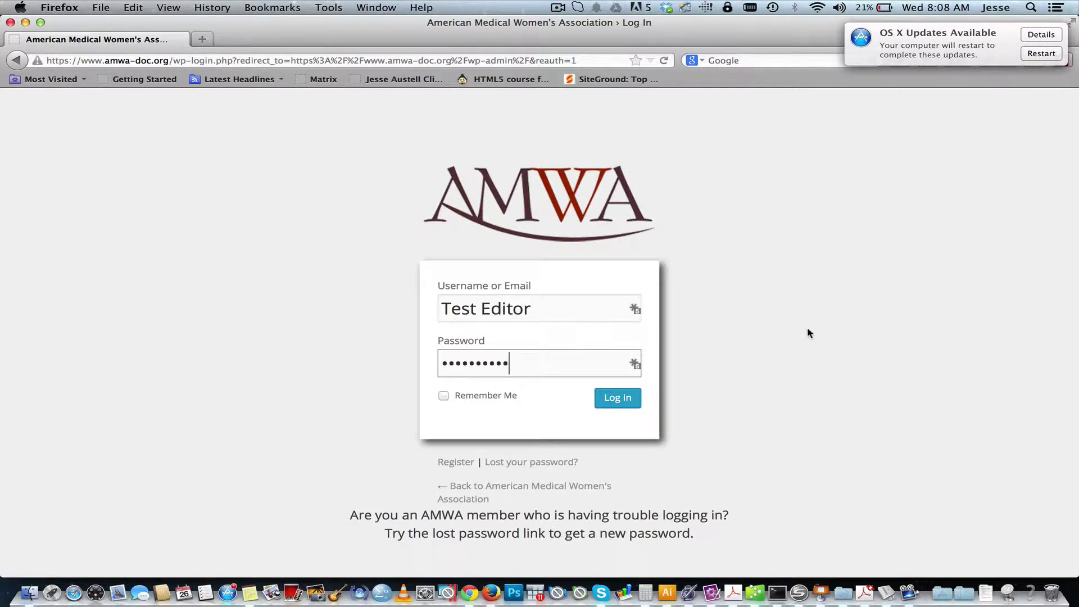
# Open the lost password page, examine its username or email reset form and return to the login page
pyautogui.click(524, 467)
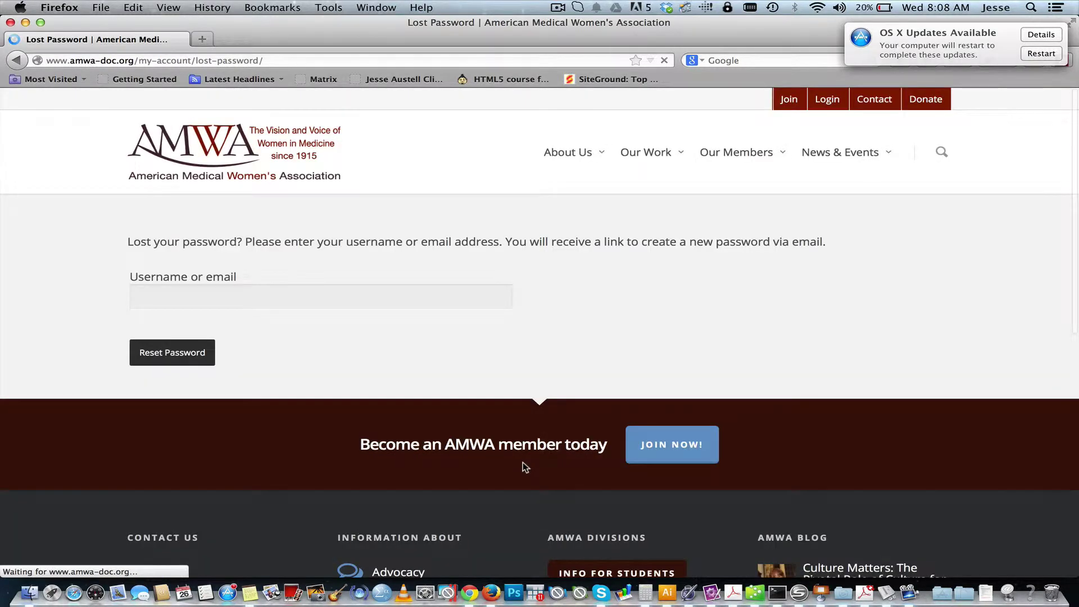
pyautogui.click(254, 296)
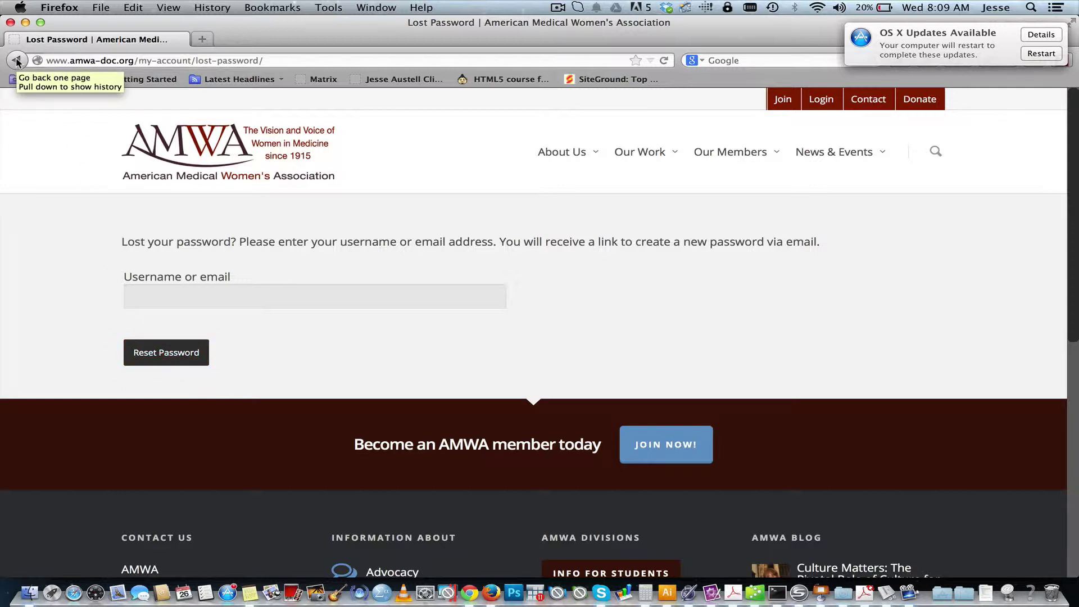
pyautogui.click(16, 78)
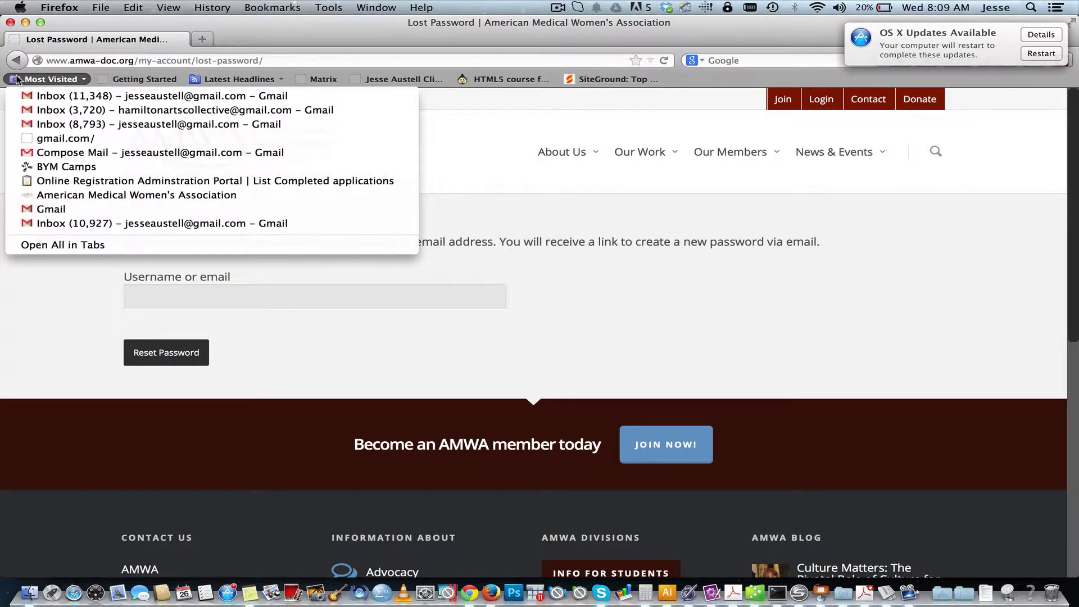
pyautogui.click(18, 60)
pyautogui.click(17, 60)
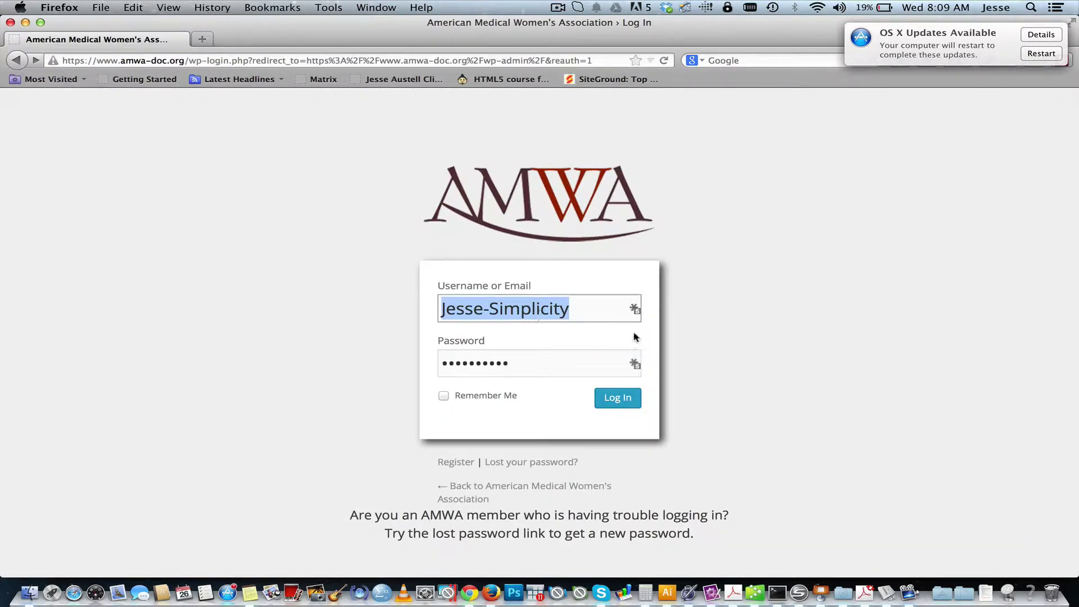
# Fill in the saved Test Editor username and password, log in, and review the types of new content available
pyautogui.click(631, 312)
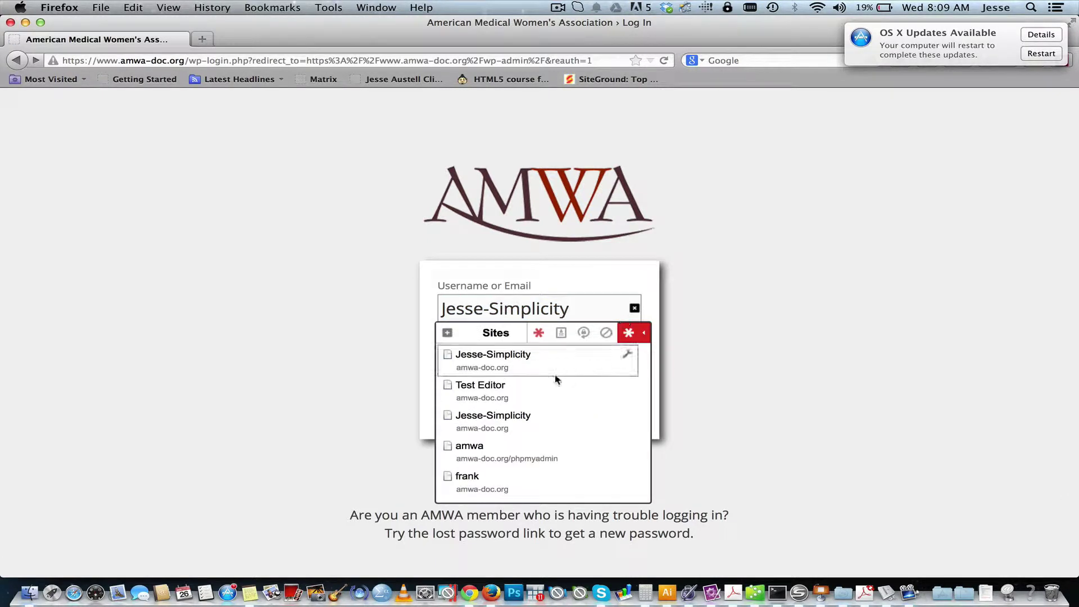
pyautogui.click(544, 383)
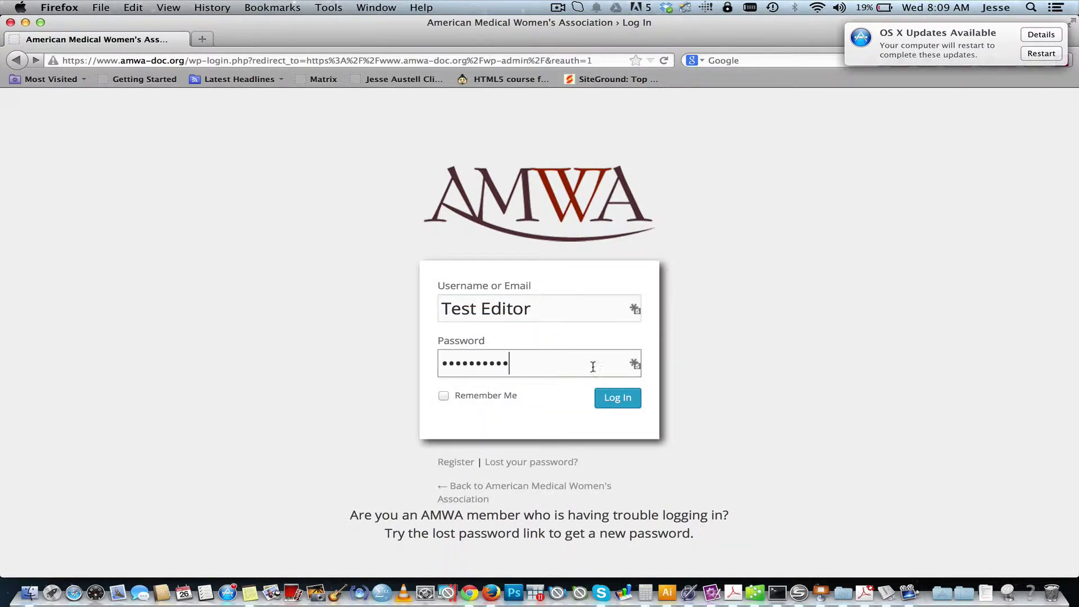
pyautogui.click(614, 403)
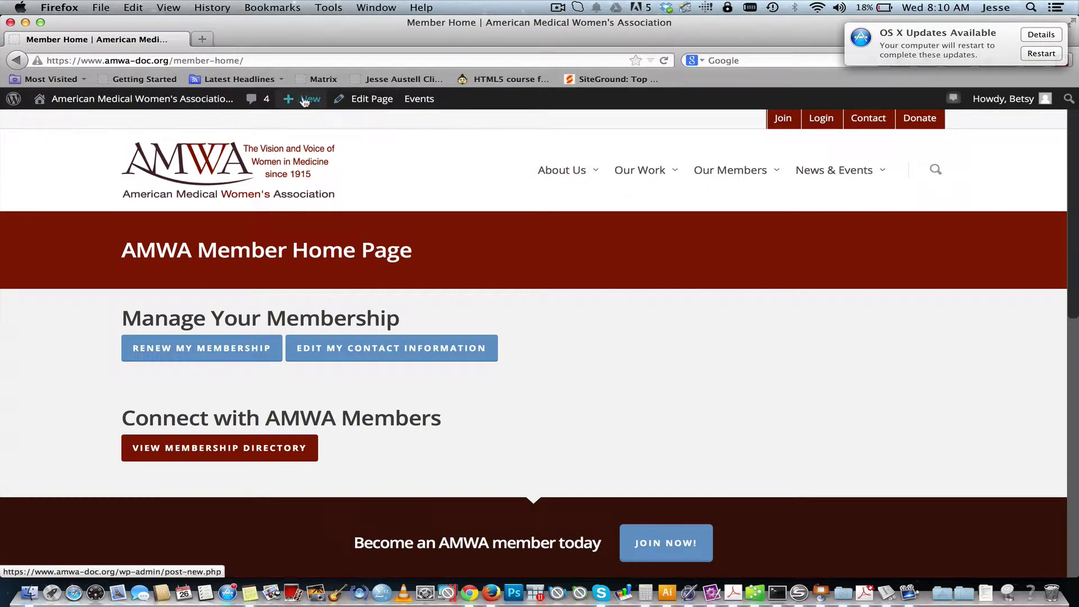
pyautogui.moveTo(314, 105)
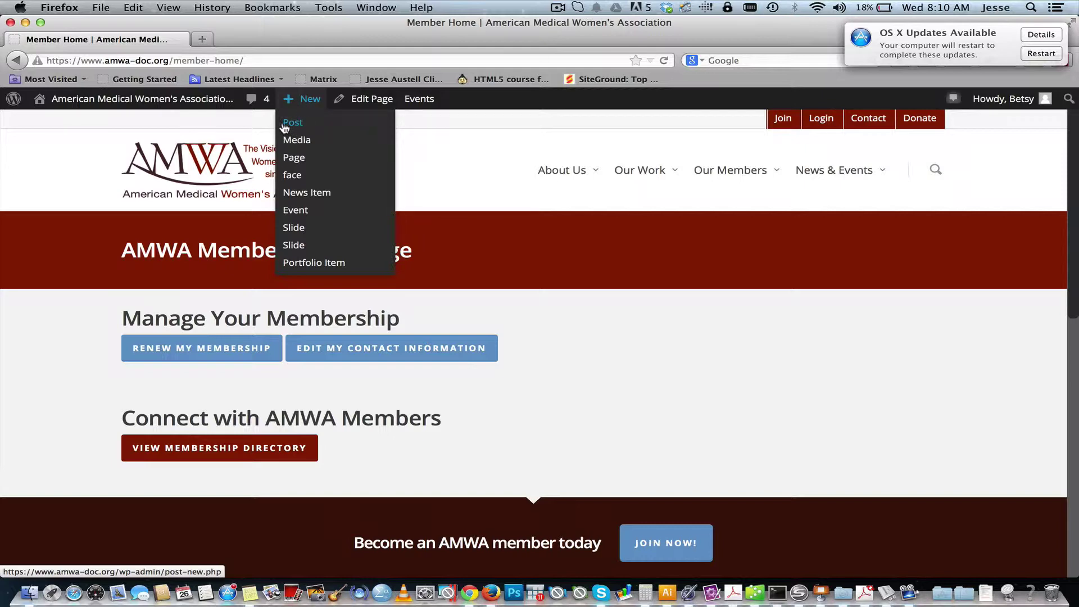
pyautogui.moveTo(302, 107)
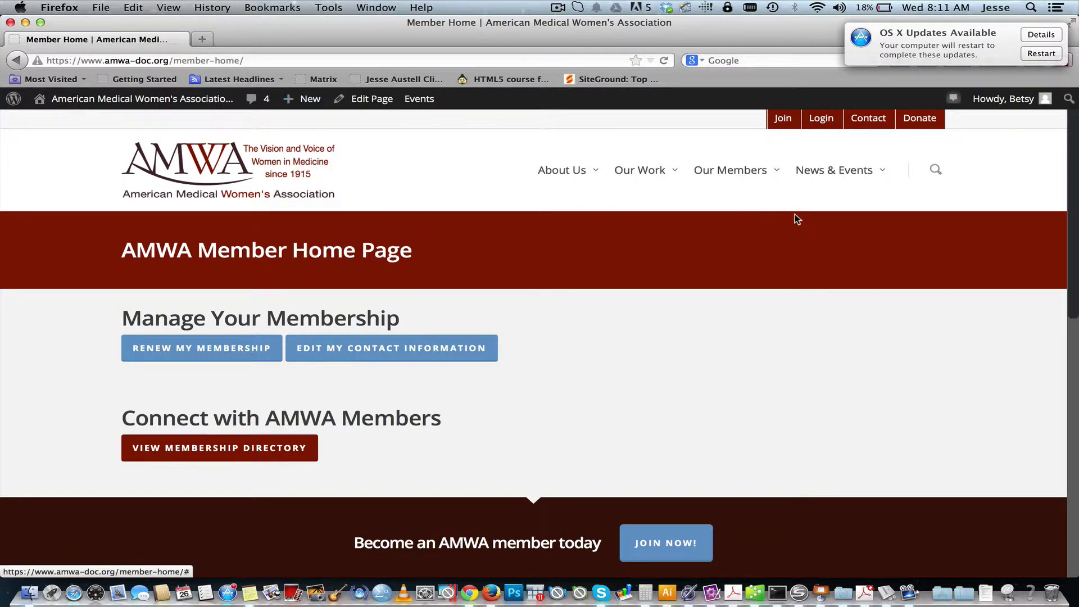
# Open the site's Events page, look over the March 2014 calendar in Month view and return to the list of upcoming events
pyautogui.click(855, 173)
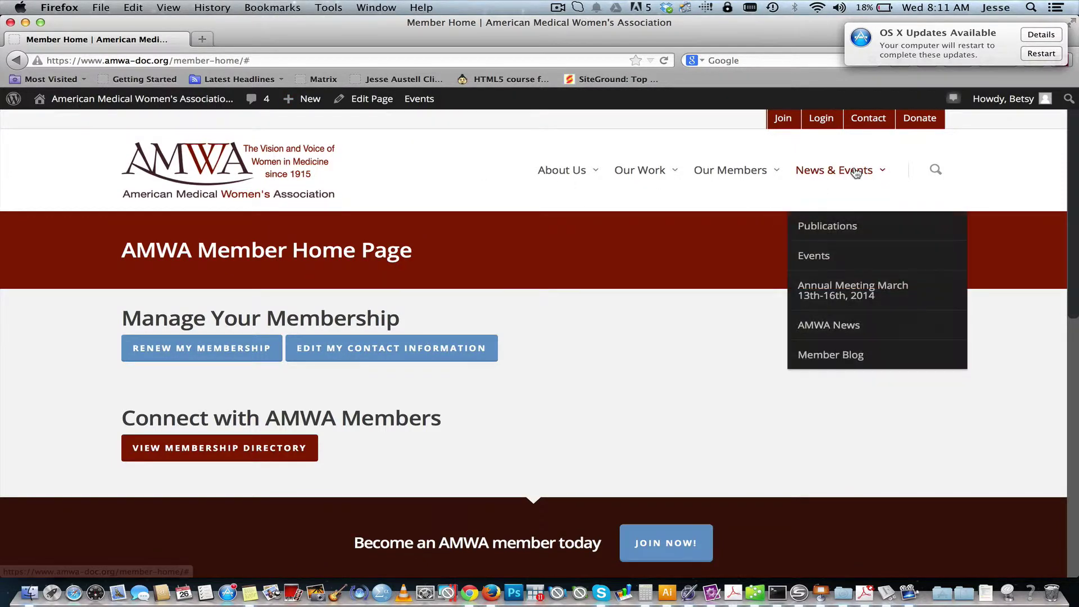
pyautogui.click(826, 257)
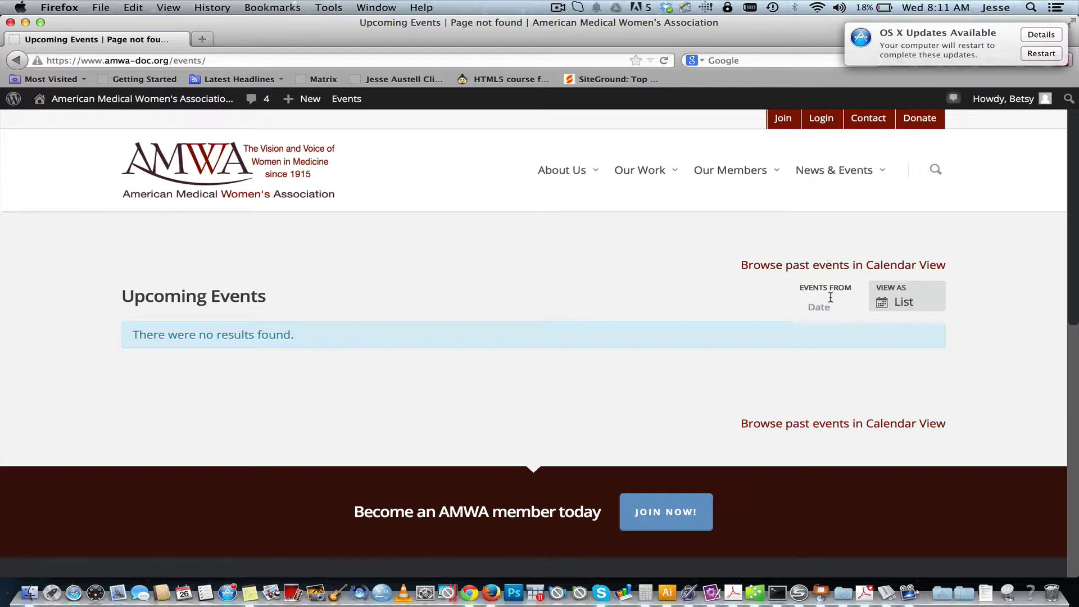
pyautogui.click(904, 301)
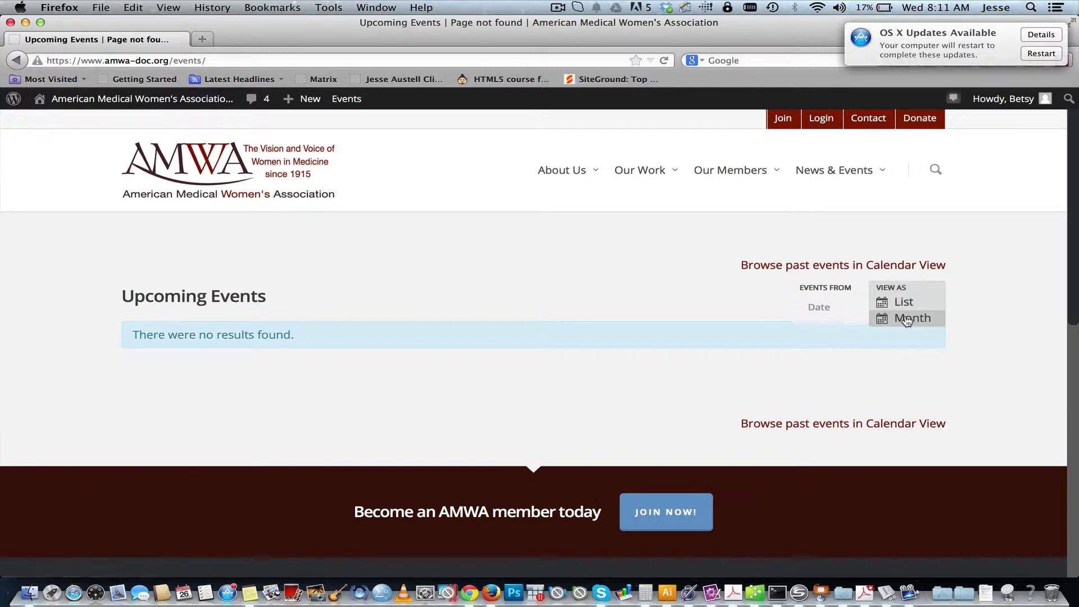
pyautogui.click(906, 317)
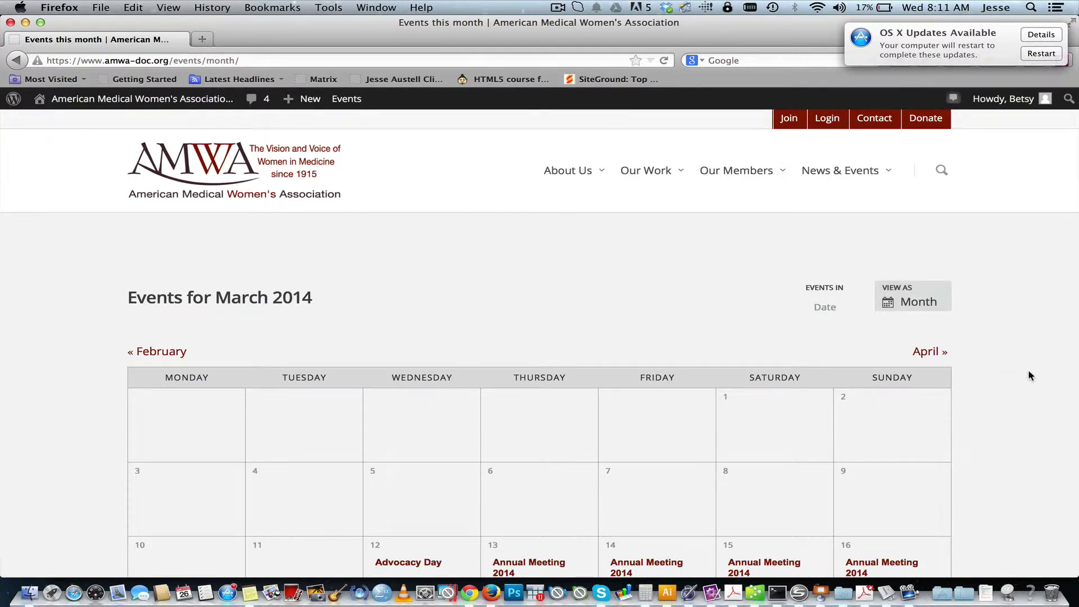
pyautogui.scroll(-10, 1029, 372)
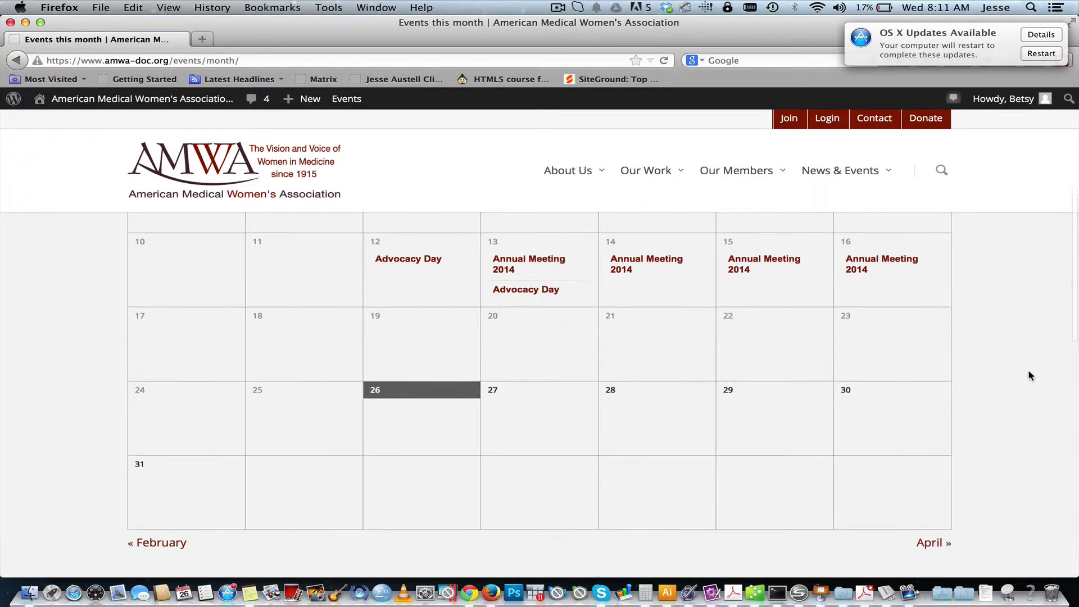
pyautogui.scroll(8, 1029, 376)
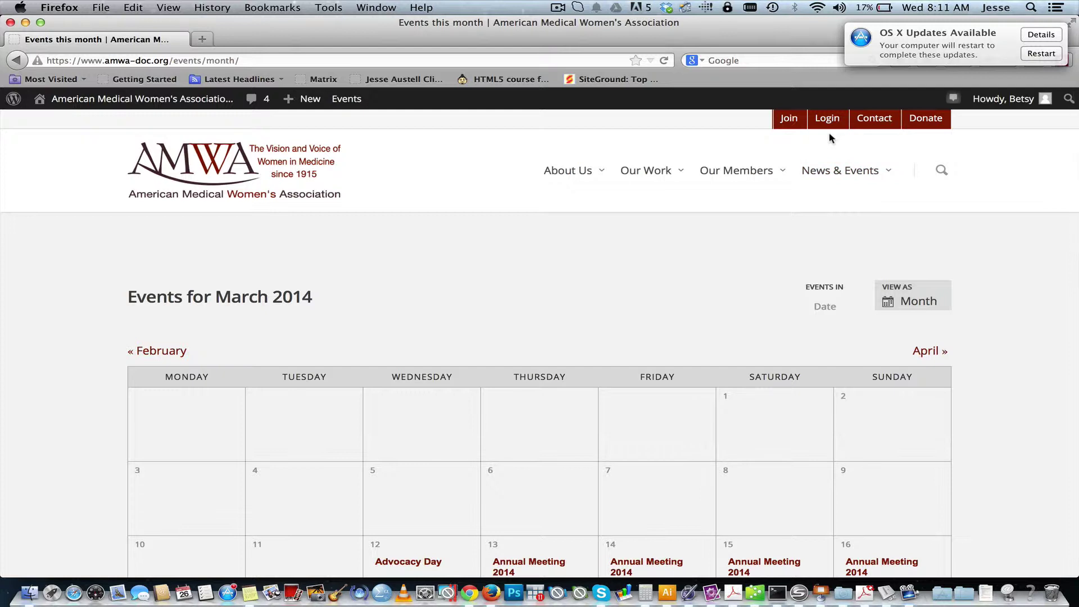
pyautogui.click(20, 63)
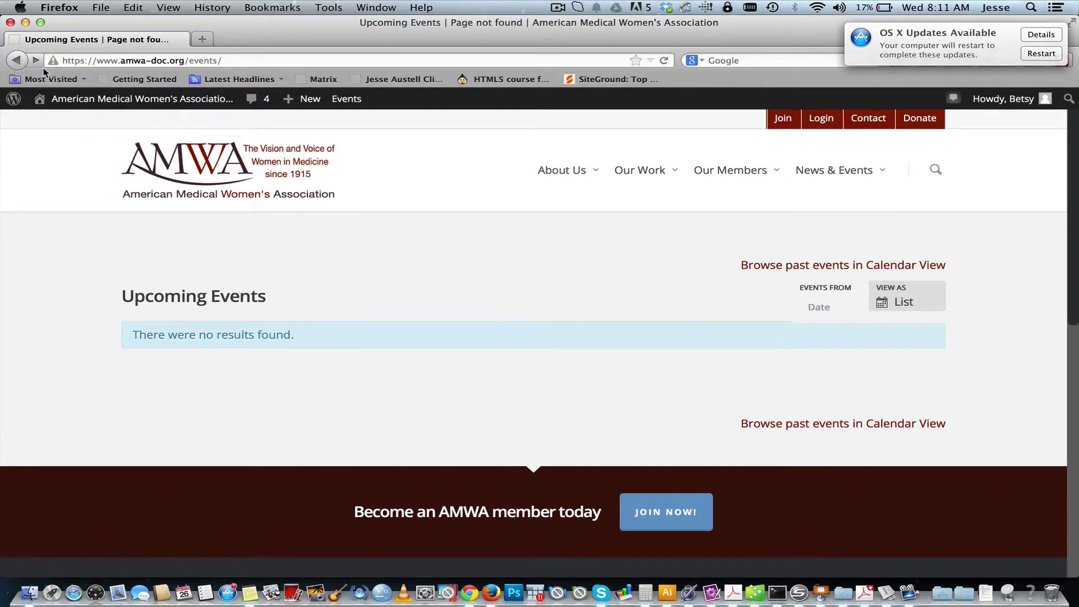
# Start a new post titled "Hello World!" with the body text "Test page"
pyautogui.moveTo(730, 179)
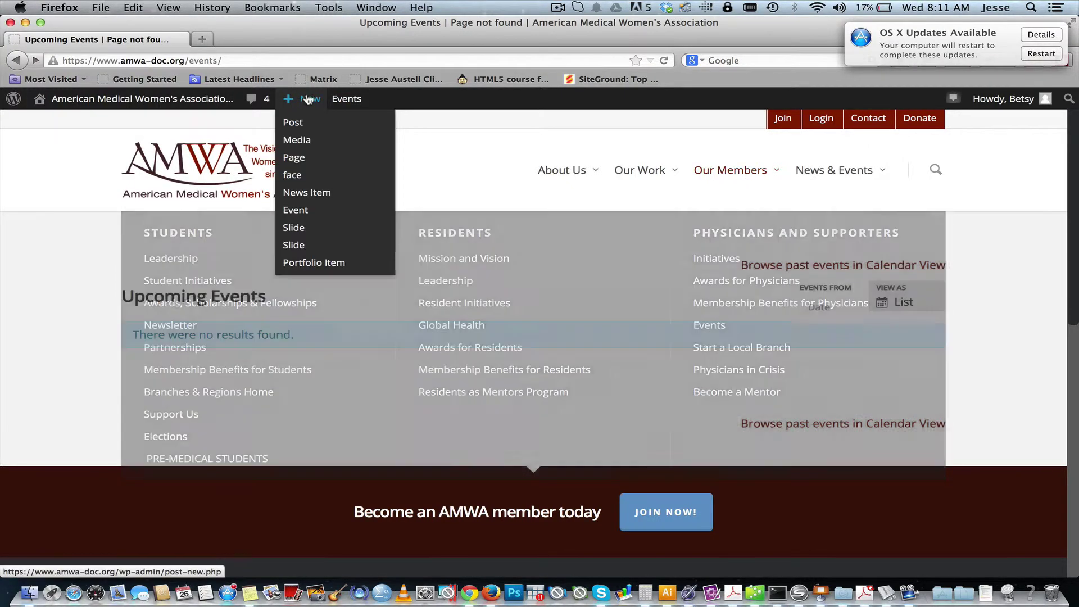
pyautogui.click(308, 100)
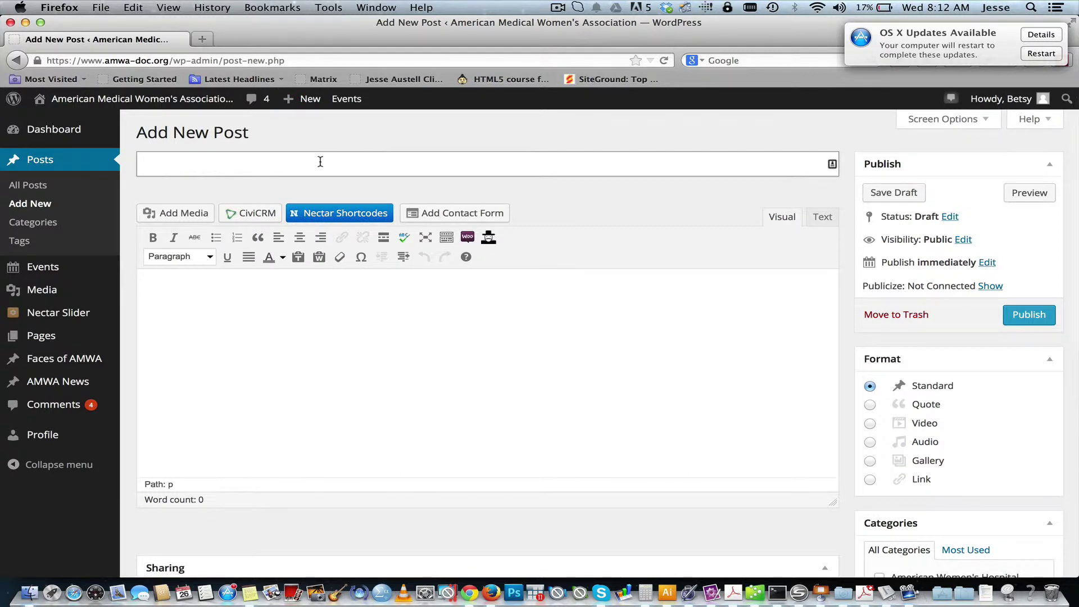
pyautogui.write('Hellop')
pyautogui.press('BackSpace')
pyautogui.write('World')
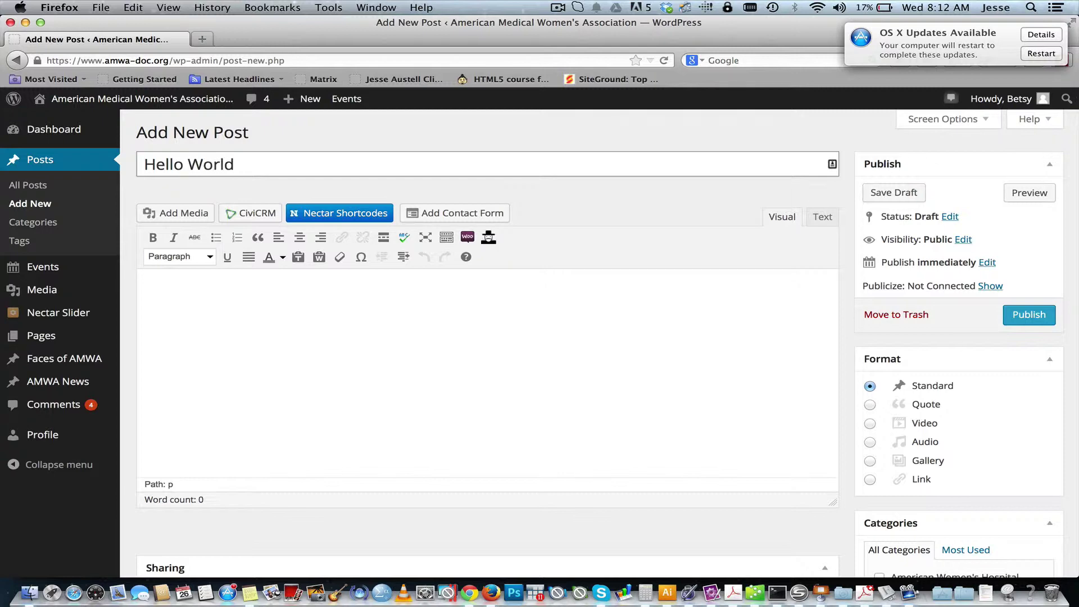
pyautogui.write('!')
pyautogui.click(145, 283)
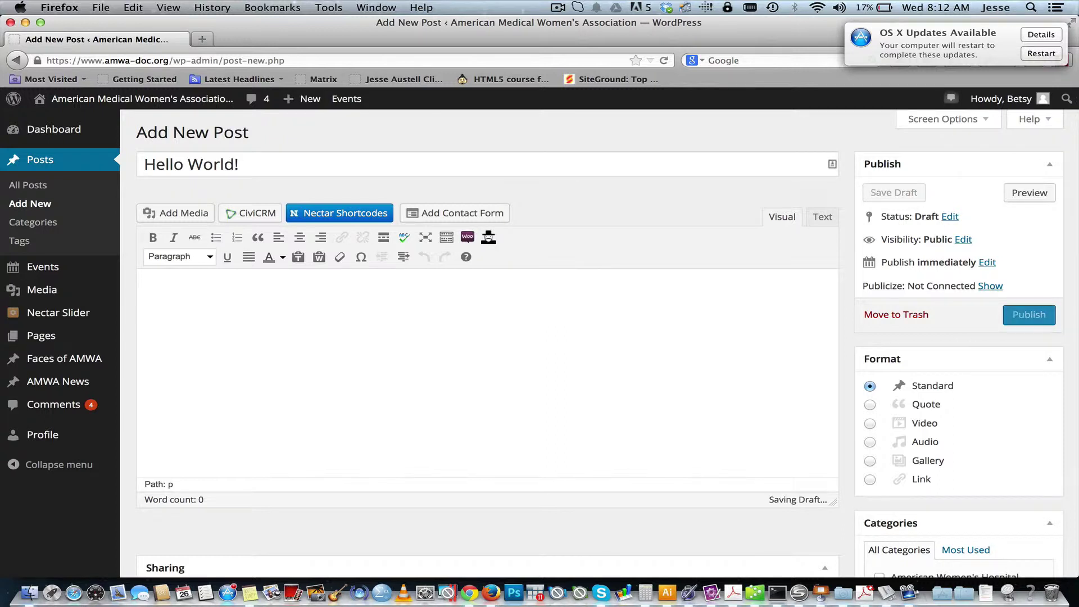
pyautogui.write('Test')
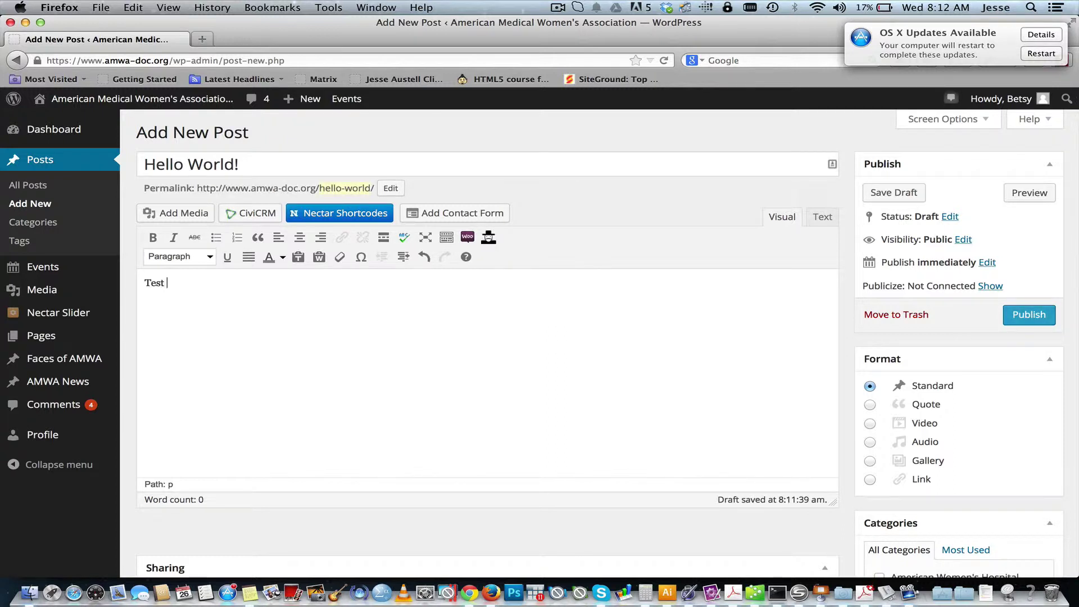
pyautogui.write(' page')
# Set t-shirt-front.png from the media library as the post's featured image
pyautogui.scroll(-2, 319, 195)
pyautogui.scroll(-6, 318, 195)
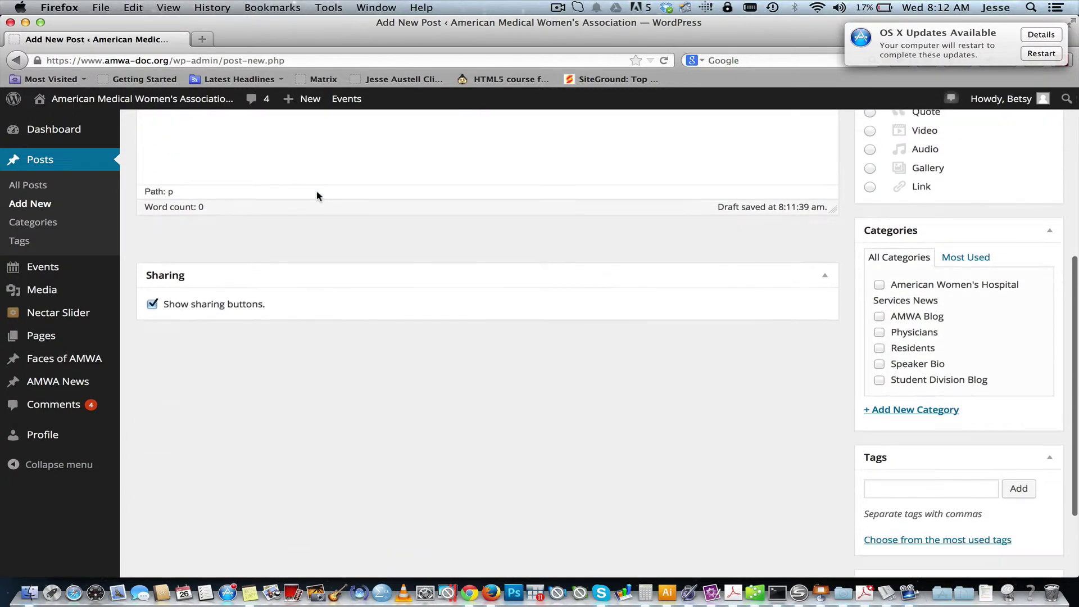
pyautogui.scroll(4, 317, 195)
pyautogui.scroll(5, 318, 195)
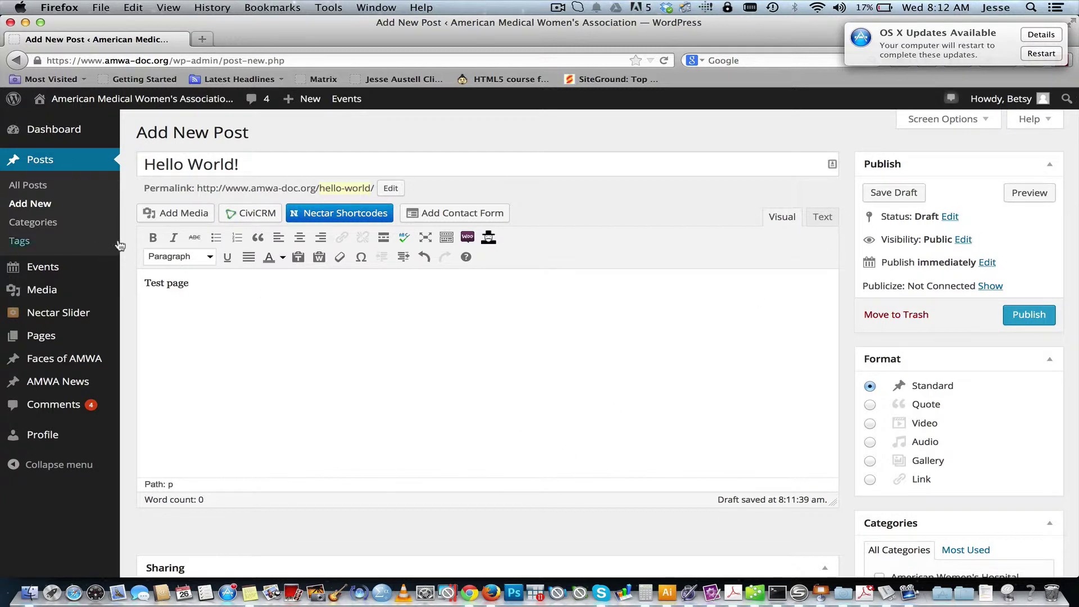
pyautogui.scroll(-10, 208, 281)
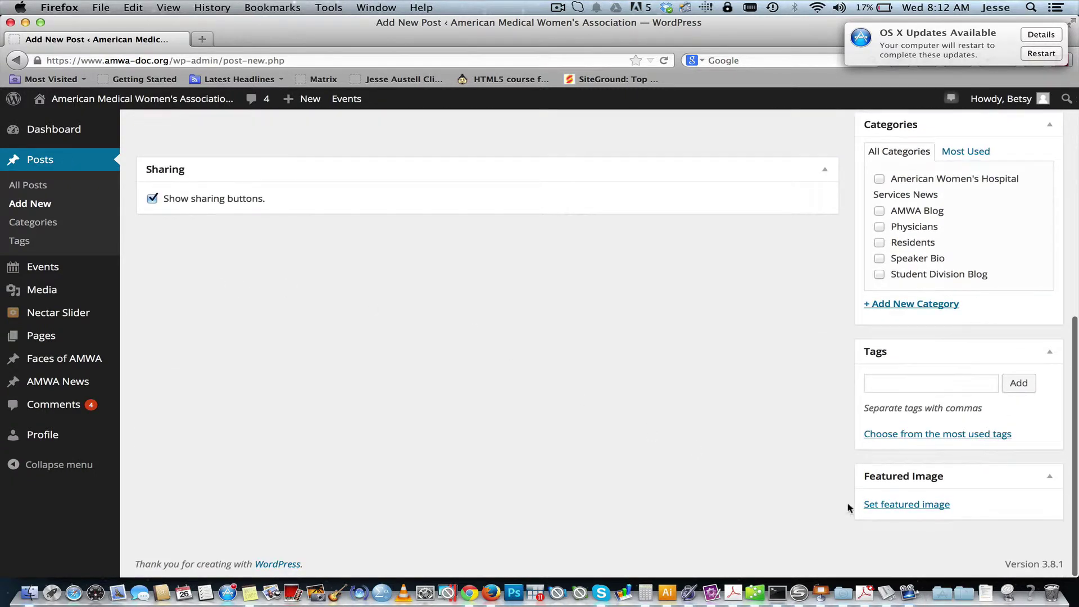
pyautogui.click(934, 505)
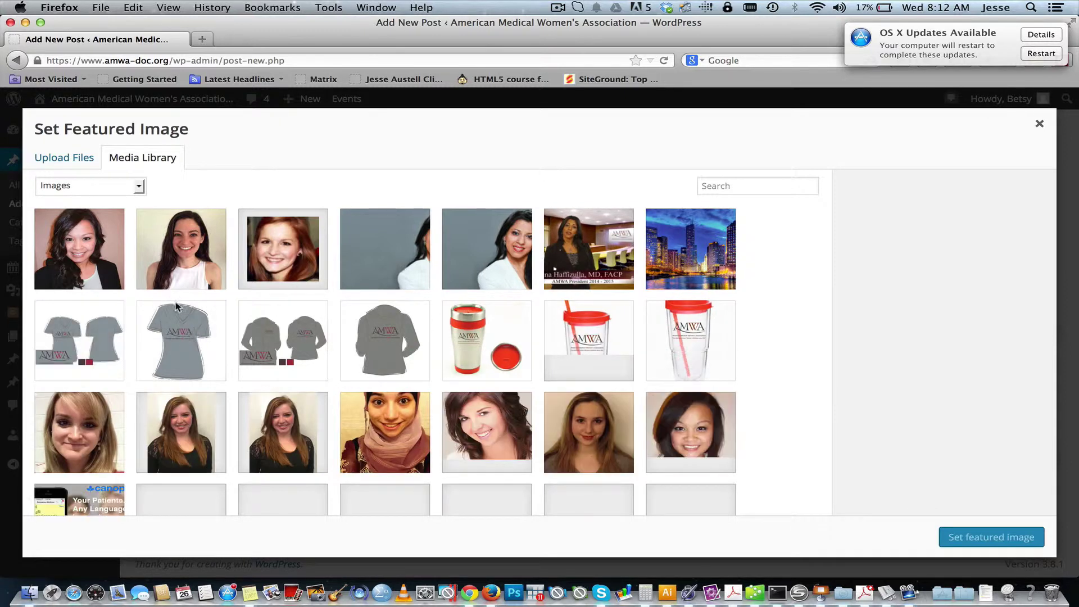
pyautogui.click(193, 346)
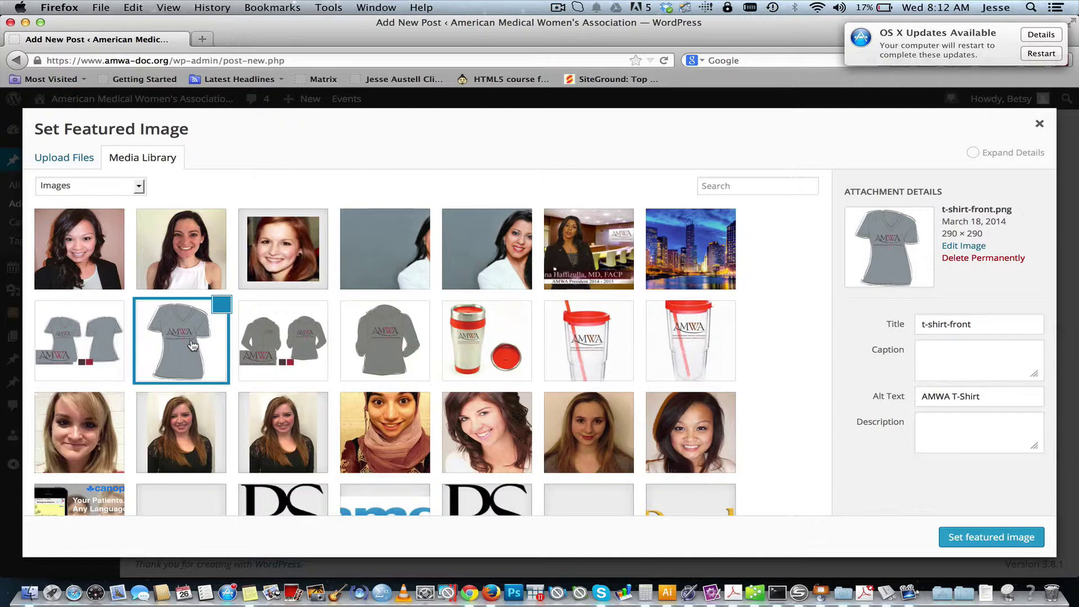
pyautogui.click(1000, 539)
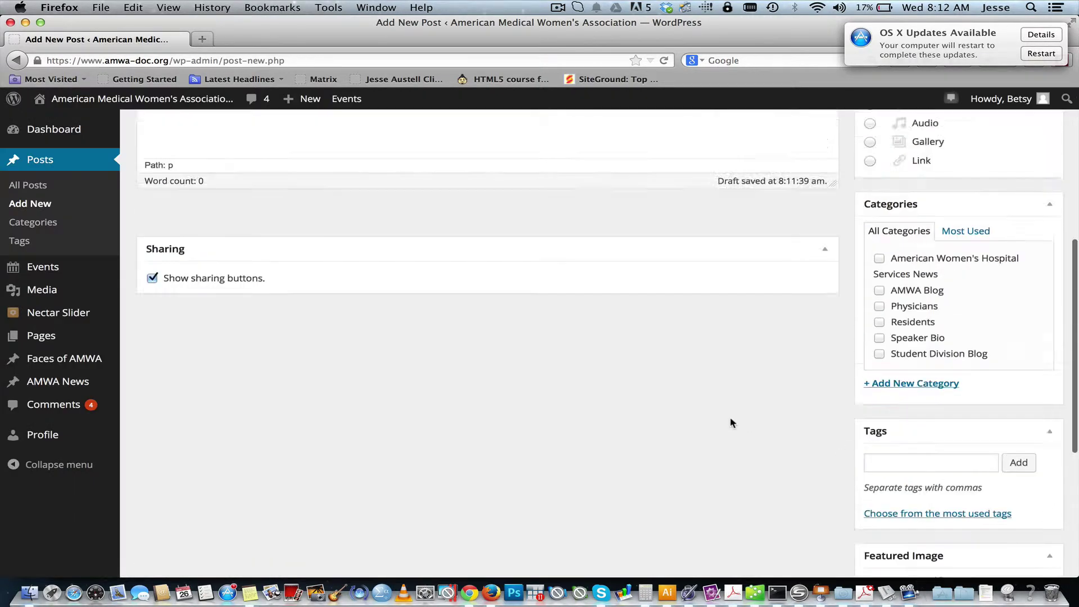
# Replace the post's title with "New t-shirts have arrived!" and its body text with "Yes"
pyautogui.scroll(5, 731, 422)
pyautogui.moveTo(299, 164); pyautogui.dragTo(280, 119)
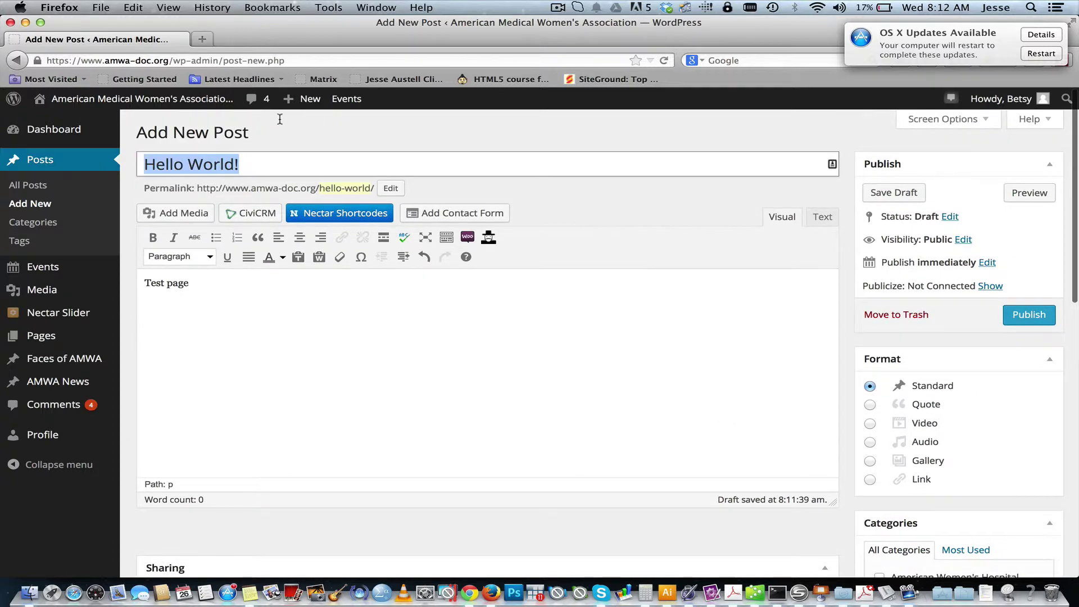
pyautogui.write('New')
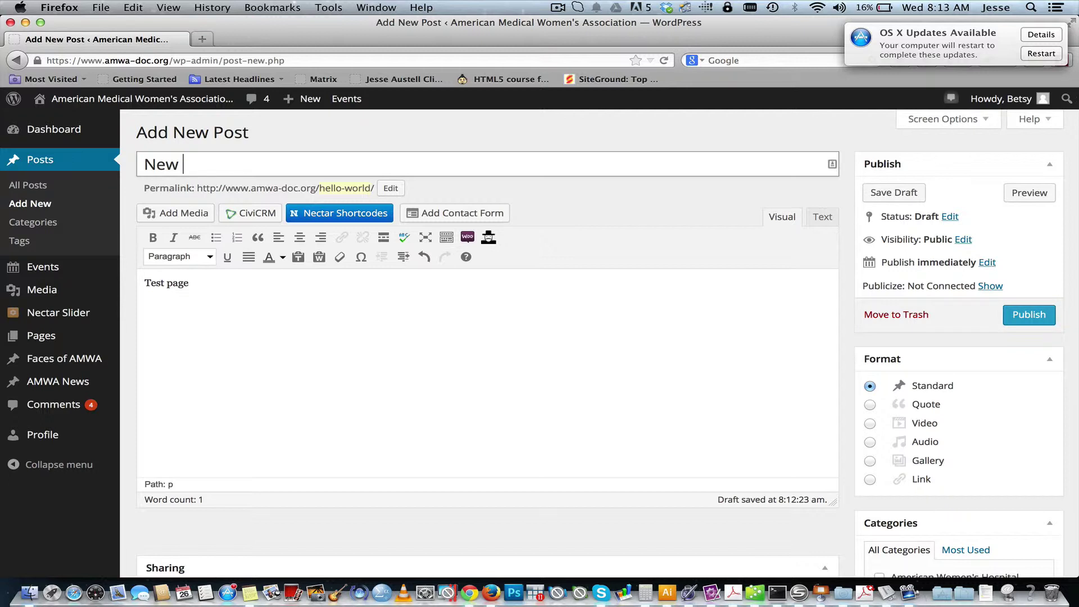
pyautogui.write(' t-shirts have arri')
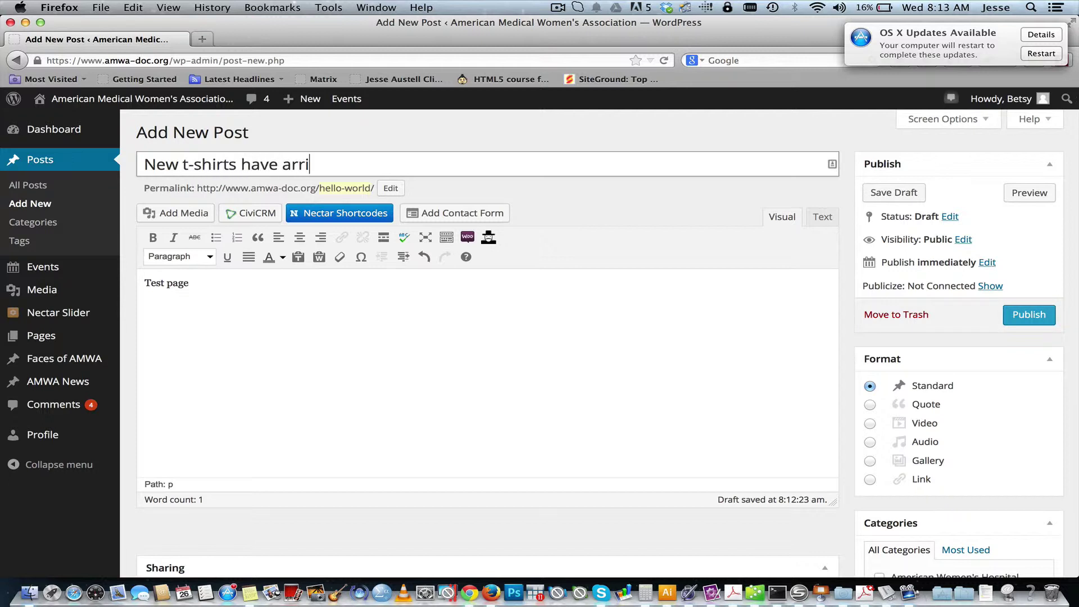
pyautogui.write('ved!')
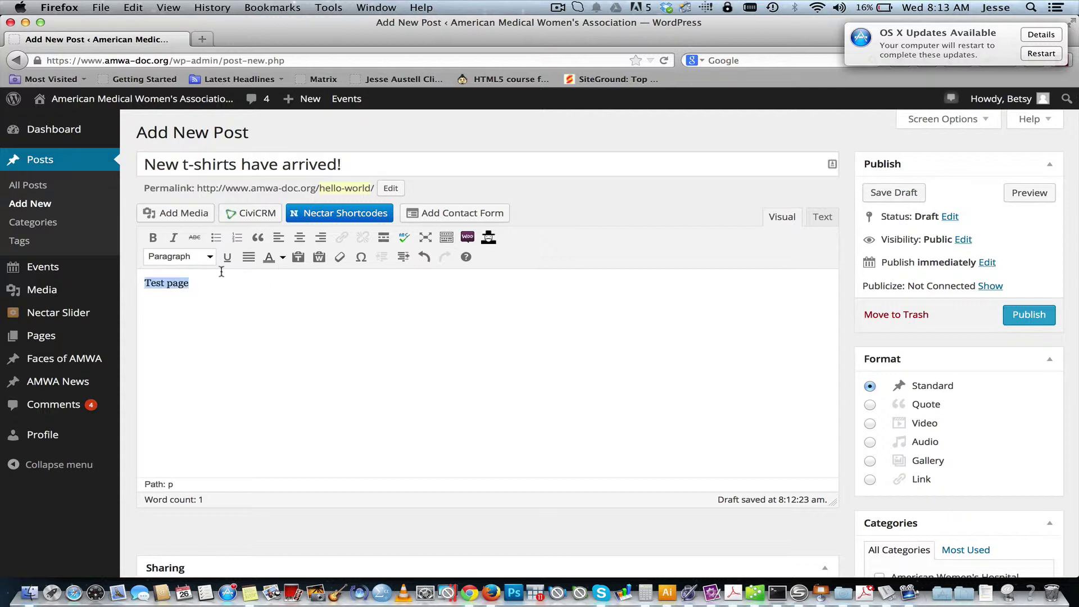
pyautogui.tripleClick(239, 284)
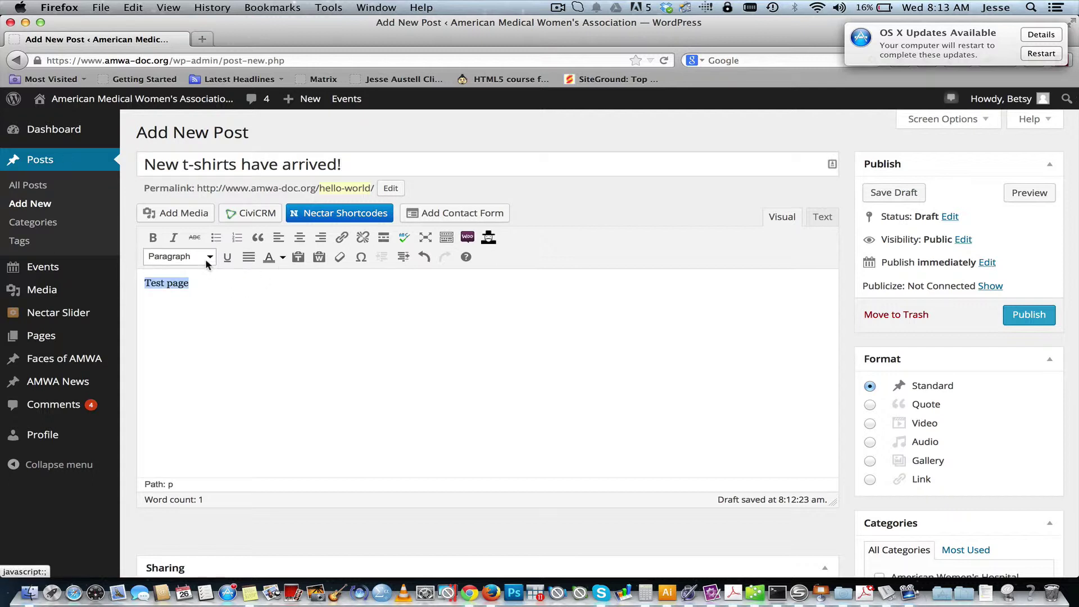
pyautogui.write('Yes')
# Publish the post and look over its published page on the site
pyautogui.click(1031, 315)
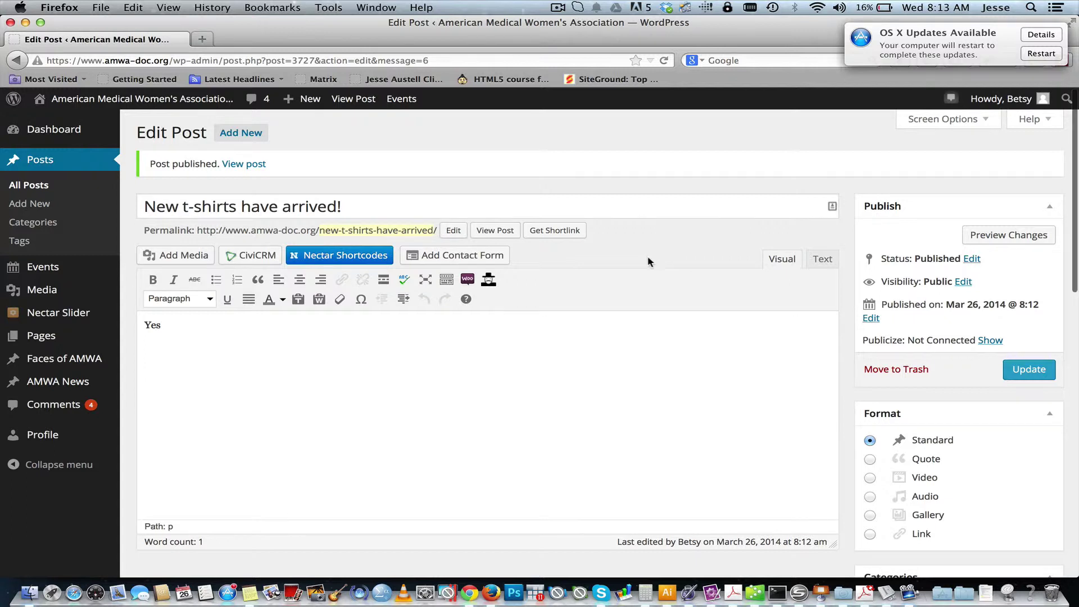
pyautogui.click(246, 164)
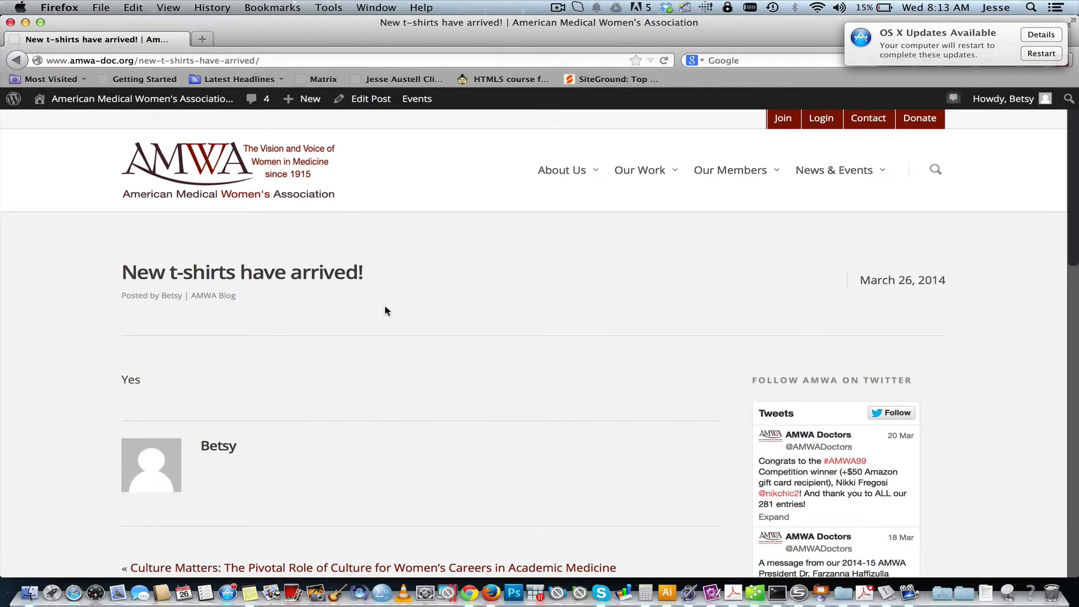
pyautogui.scroll(-5, 385, 307)
pyautogui.scroll(5, 385, 307)
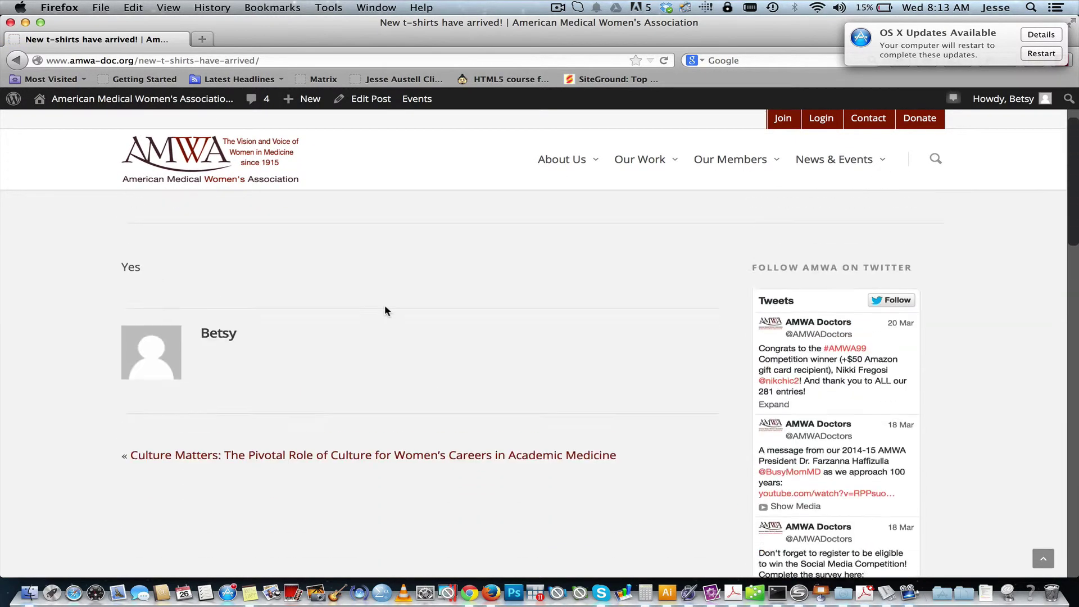
# Check the new post in the AMWA Blog category listing and in the AMWA Blog section of the home page footer
pyautogui.click(214, 296)
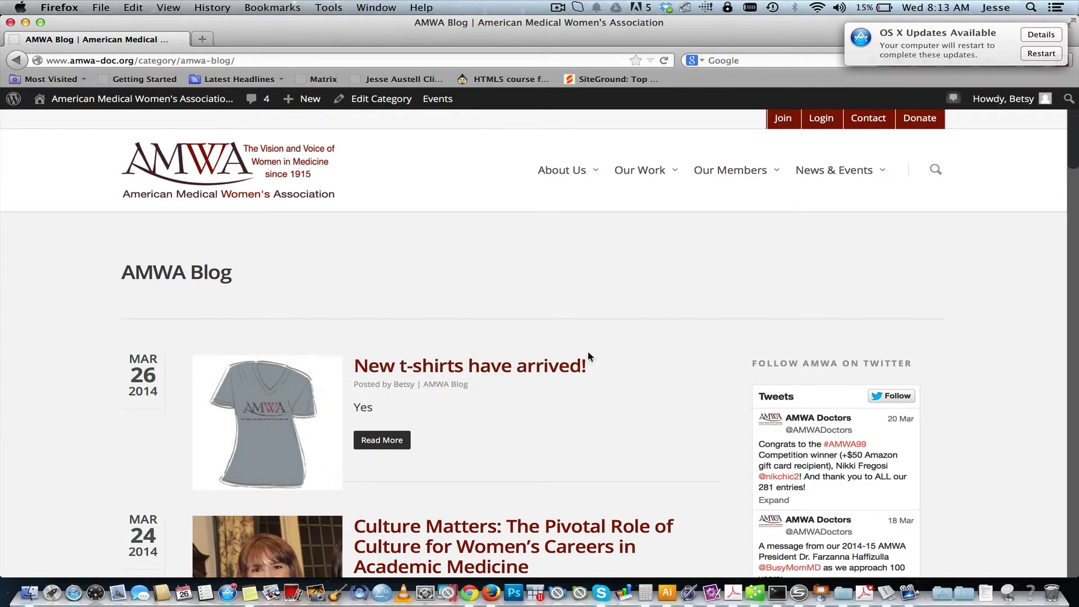
pyautogui.click(210, 173)
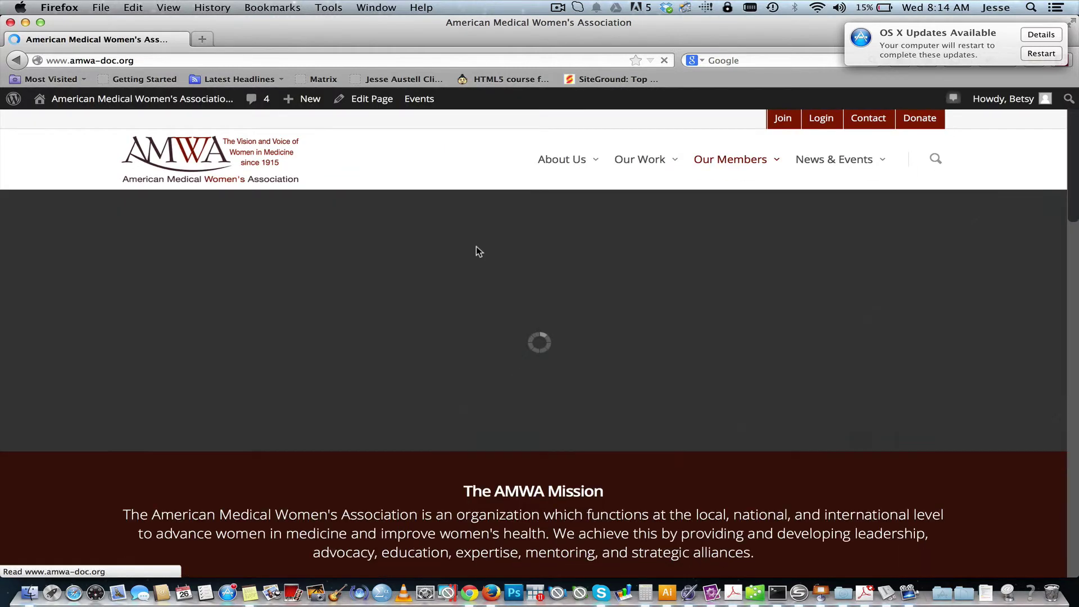
pyautogui.scroll(-20, 477, 249)
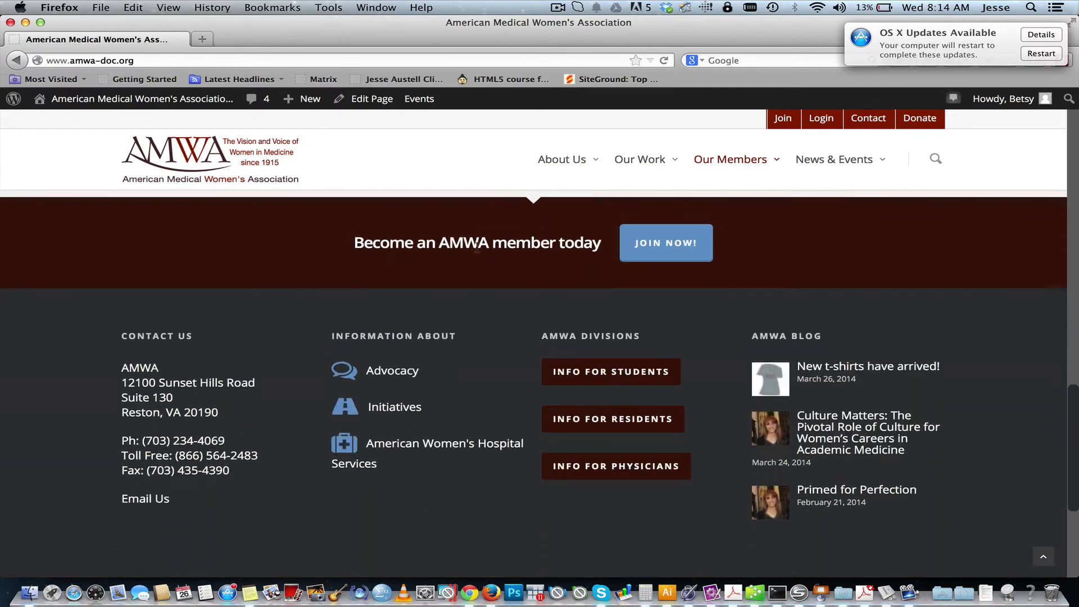
pyautogui.scroll(-3, 477, 248)
pyautogui.scroll(15, 477, 248)
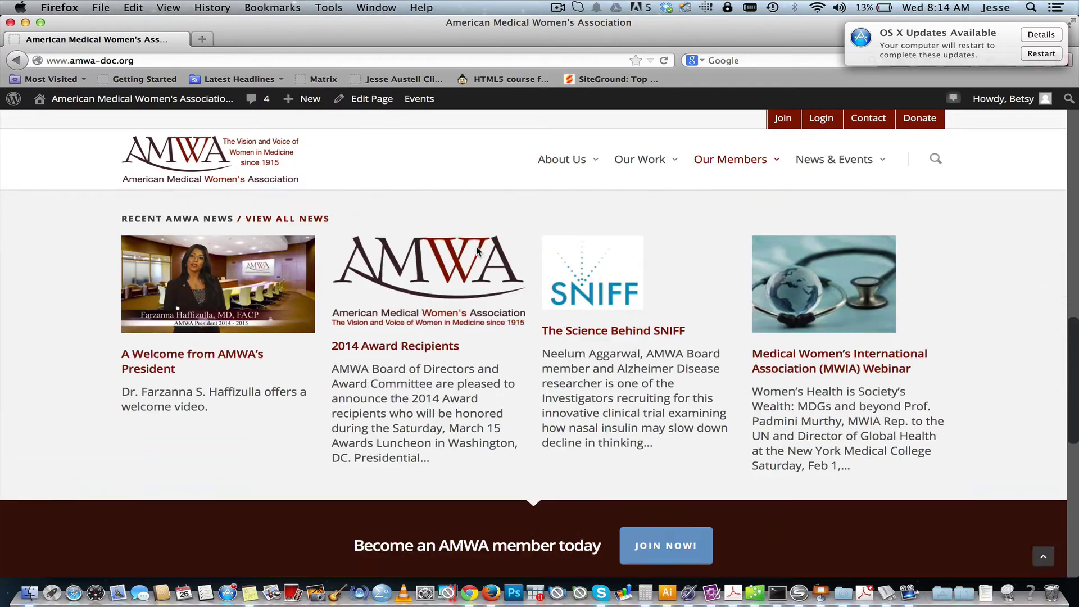
pyautogui.scroll(-4, 476, 251)
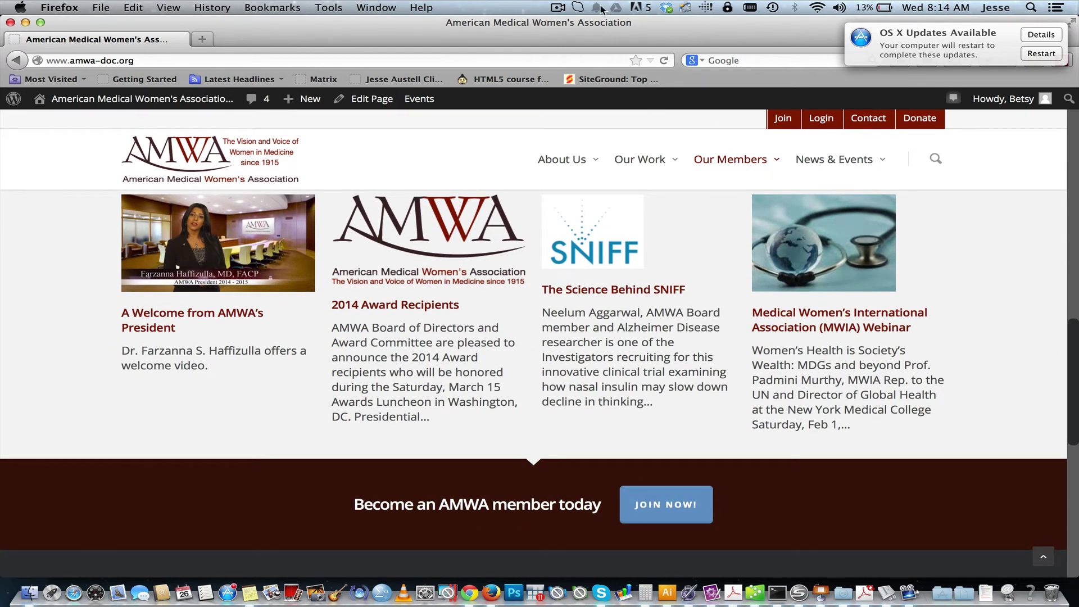
pyautogui.click(558, 7)
pyautogui.click(562, 51)
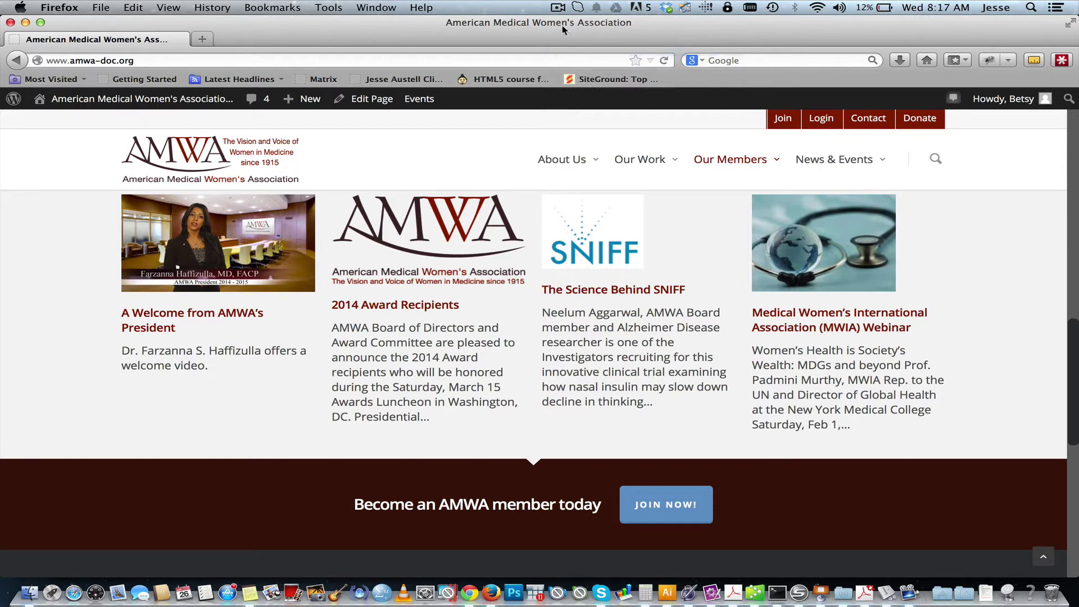
pyautogui.click(557, 8)
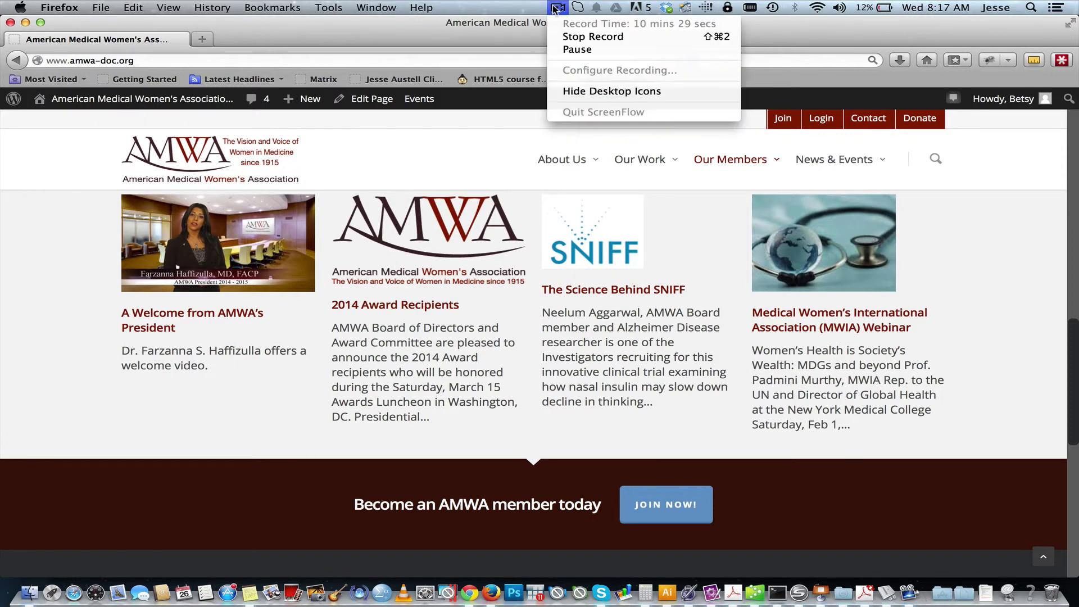
pyautogui.click(556, 7)
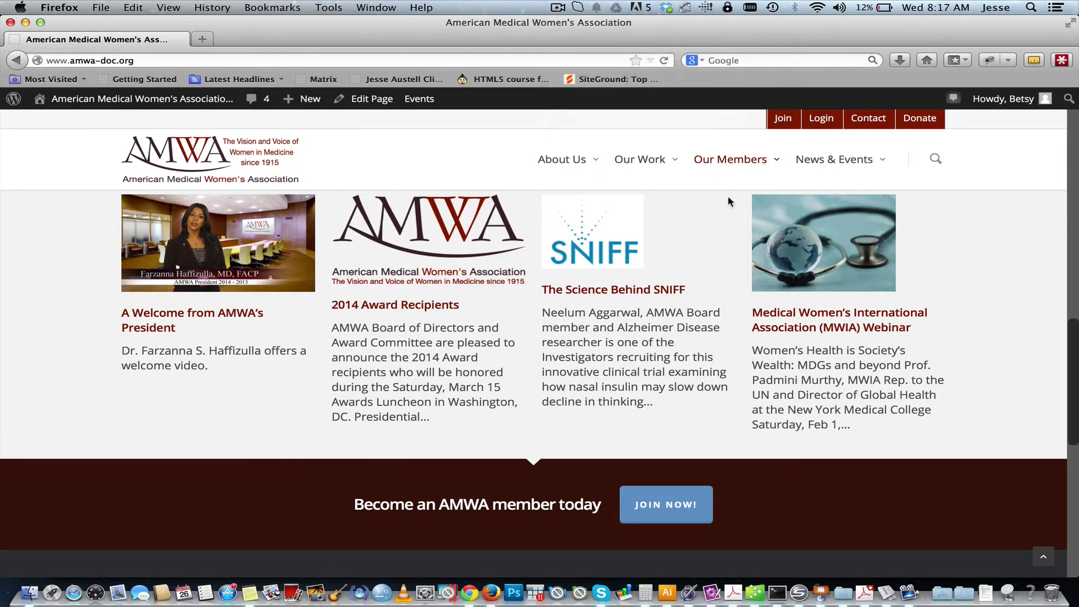
# View the "New t-shirts have arrived!" entry in the AMWA Blog section of the home page footer again
pyautogui.scroll(-10, 727, 197)
pyautogui.scroll(3, 728, 196)
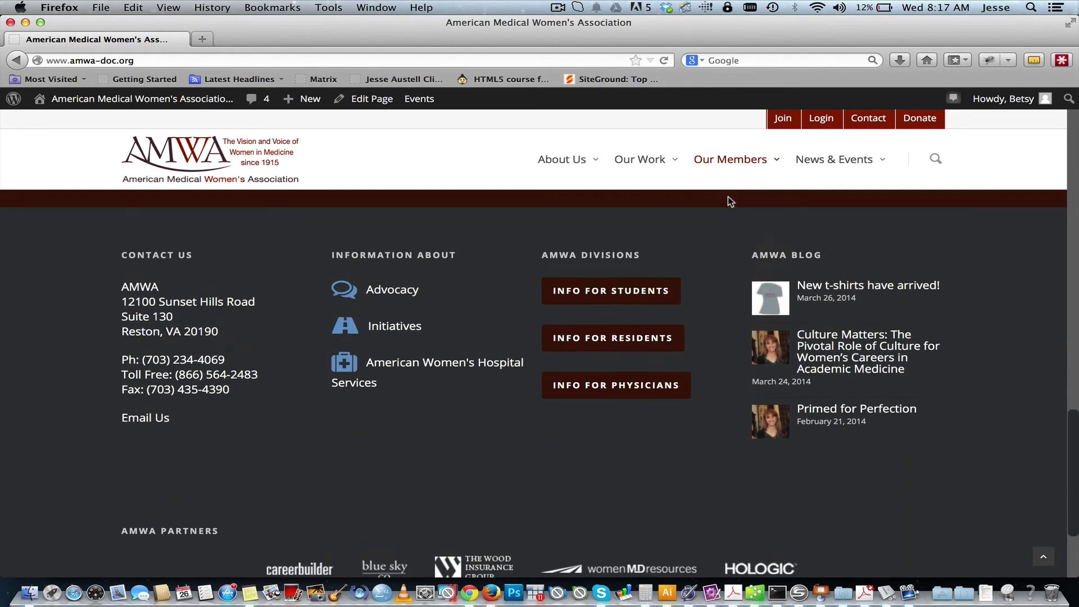
pyautogui.scroll(1, 727, 197)
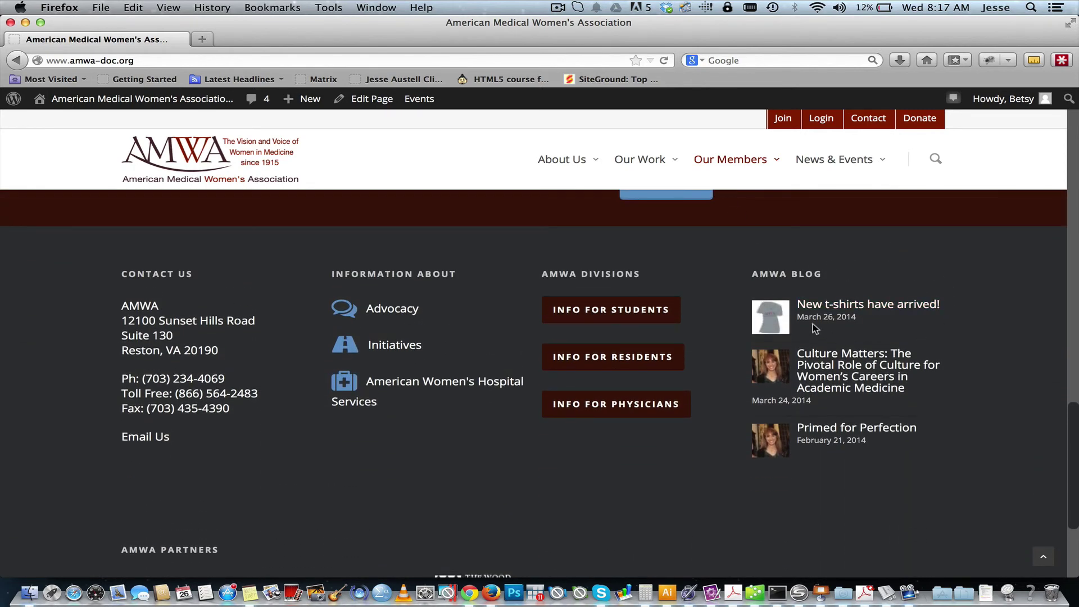